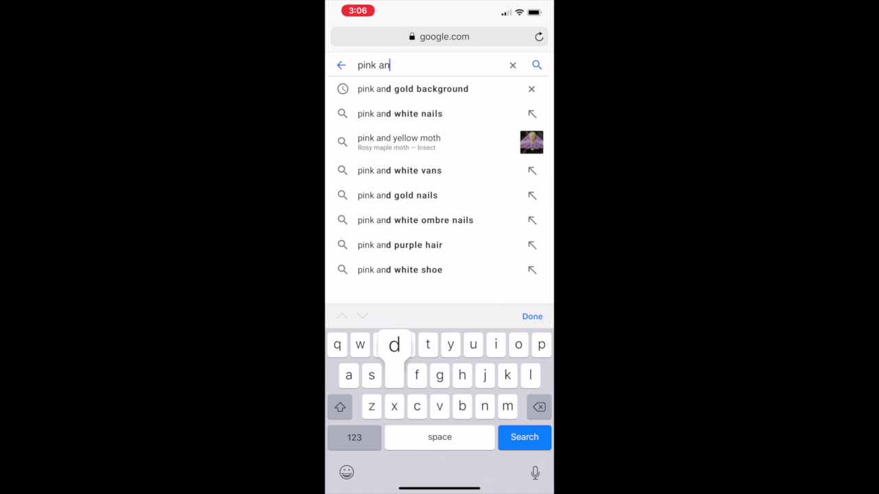
Search Google for "pink and gold background" and show the image results.
type("d")
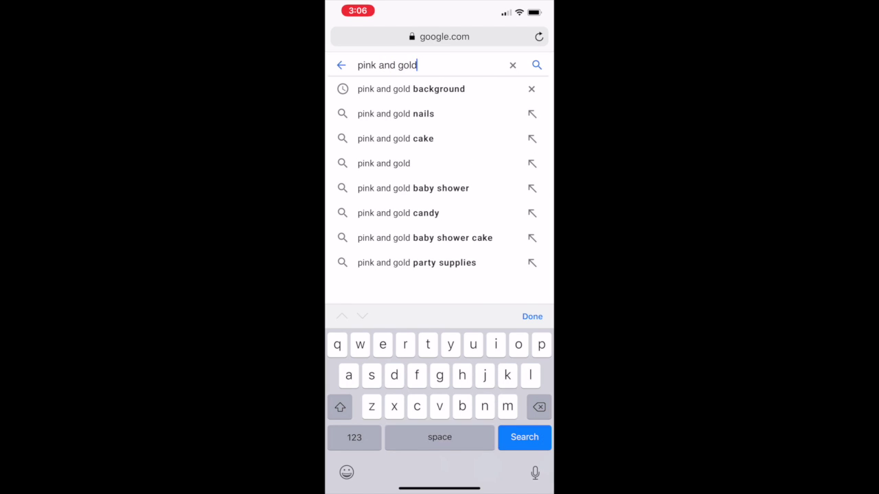
type(" back")
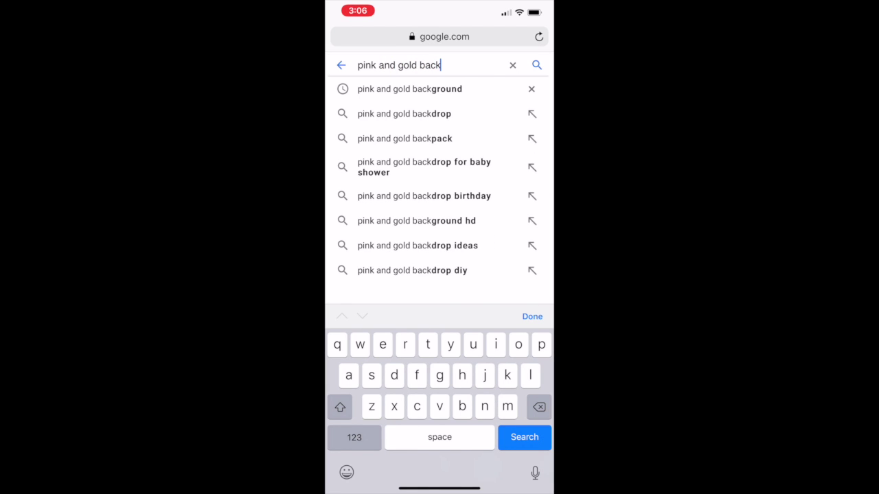
type("ground")
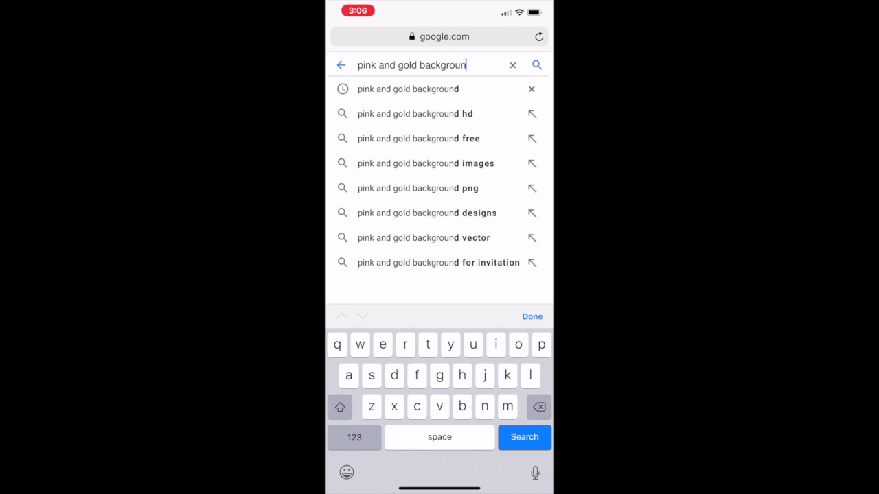
left_click(532, 317)
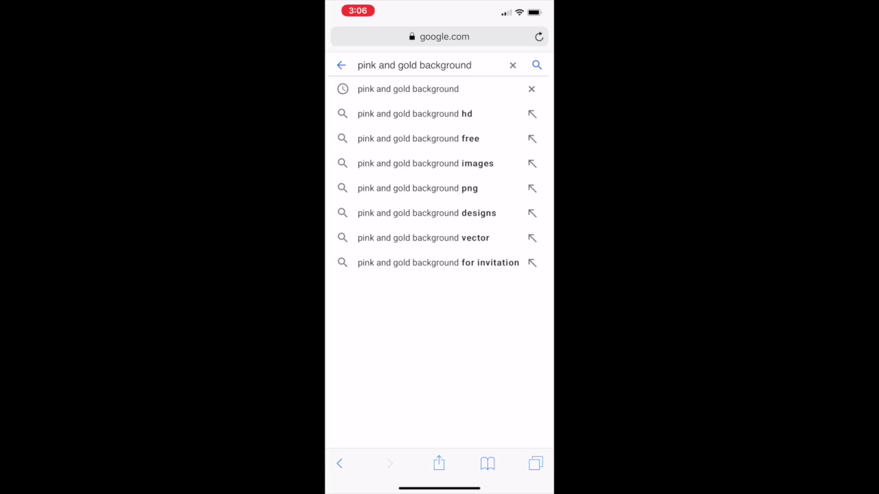
left_click(537, 64)
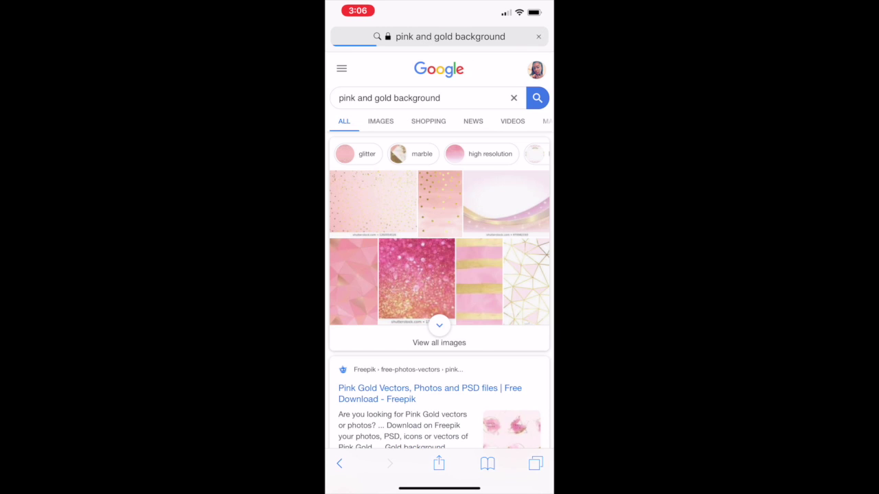
left_click(380, 121)
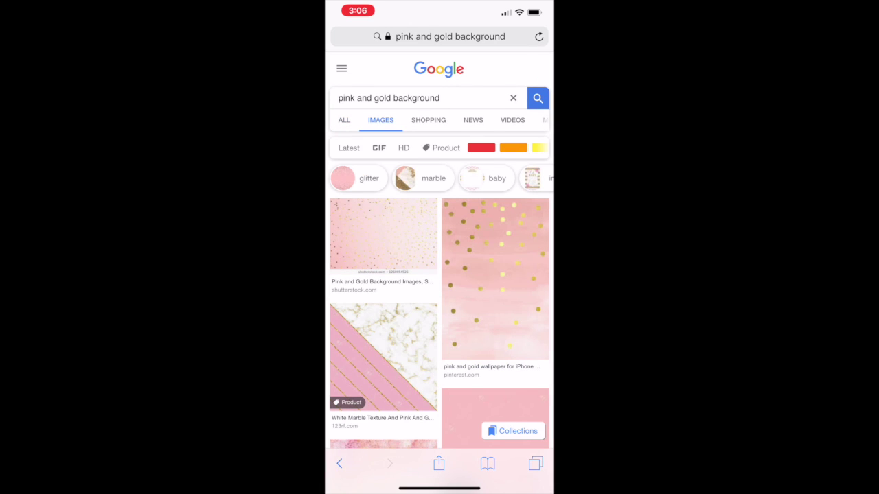
Browse the image results, open the pink Pinterest wallpaper with gold dots and take a screenshot of it.
scroll(439, 275, "down", 2)
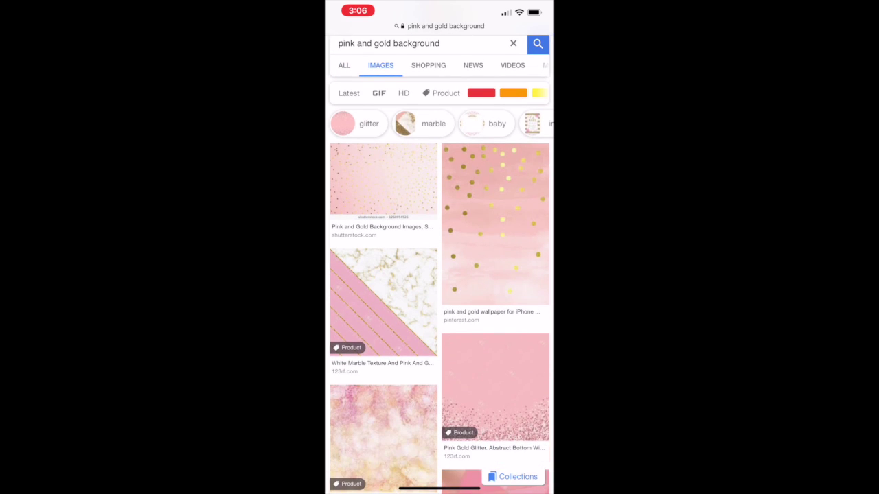
scroll(439, 275, "down", 5)
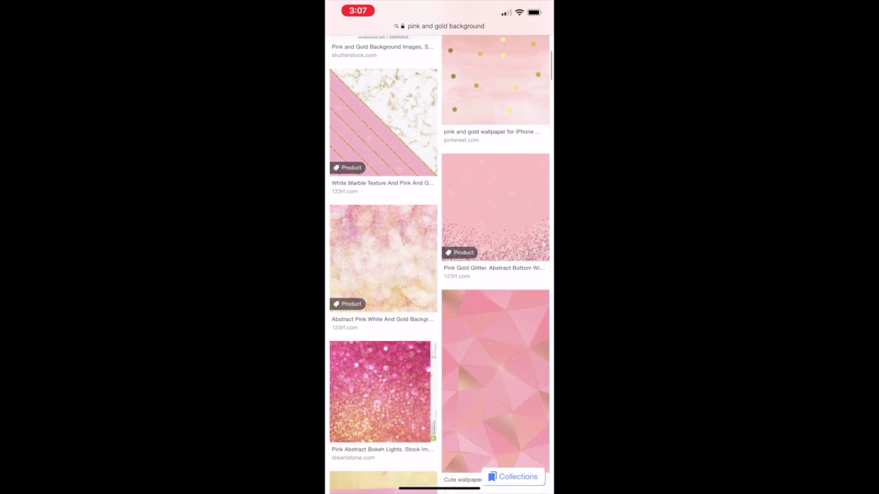
scroll(439, 274, "down", 6)
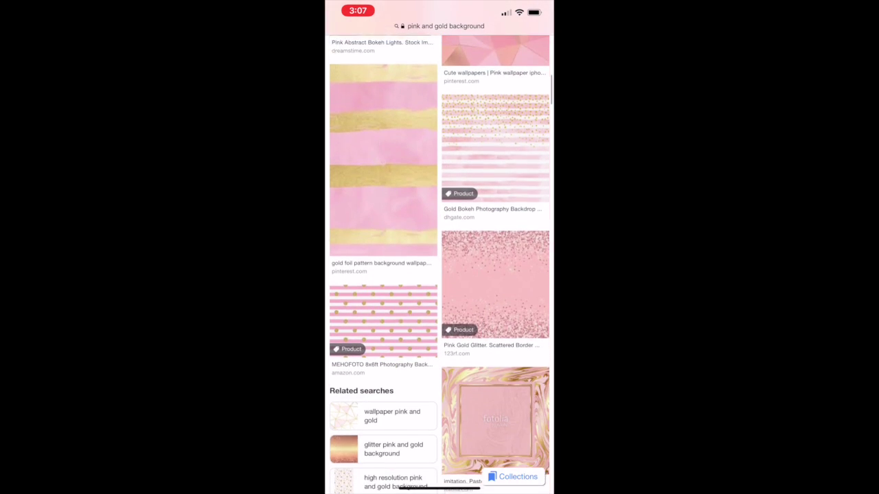
scroll(439, 274, "down", 4)
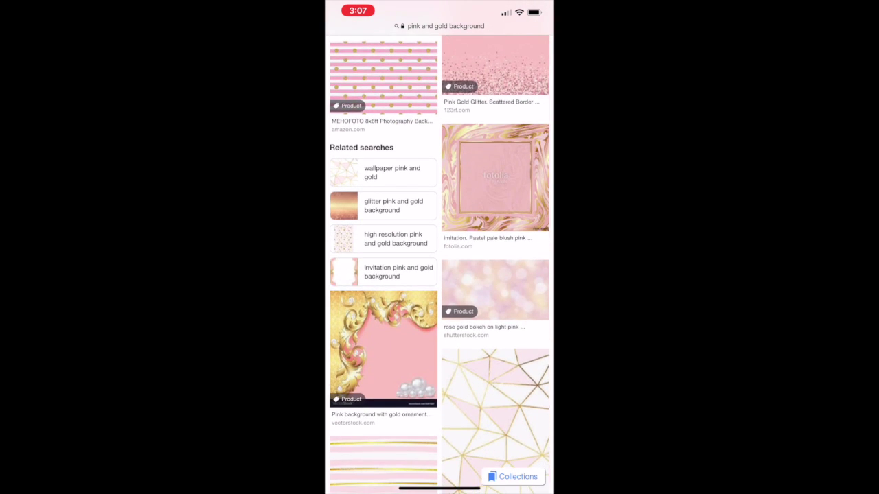
scroll(440, 275, "up", 8)
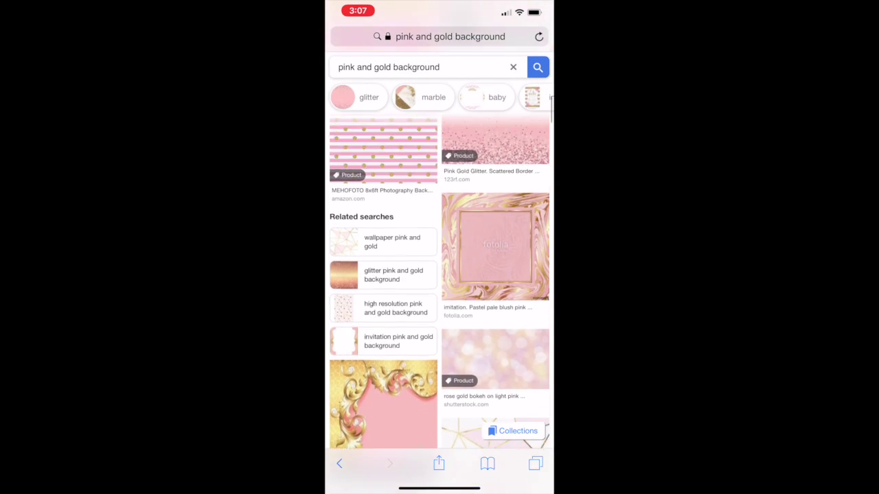
scroll(439, 275, "up", 10)
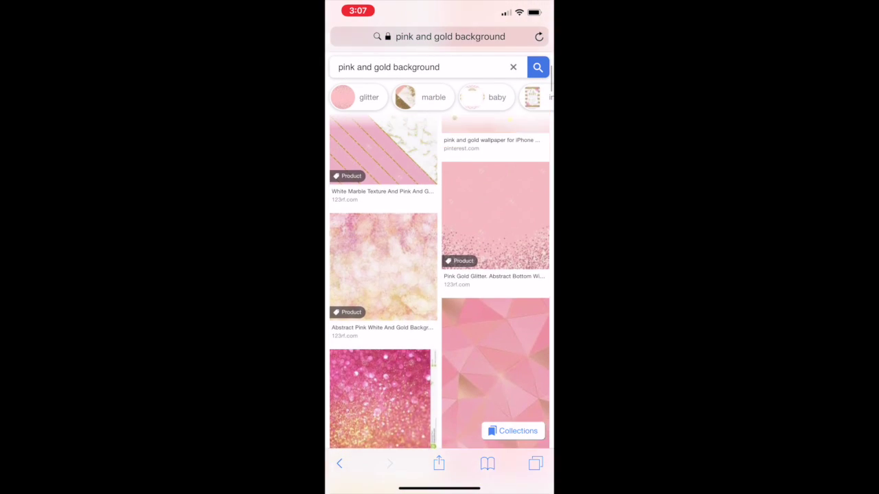
scroll(440, 275, "up", 4)
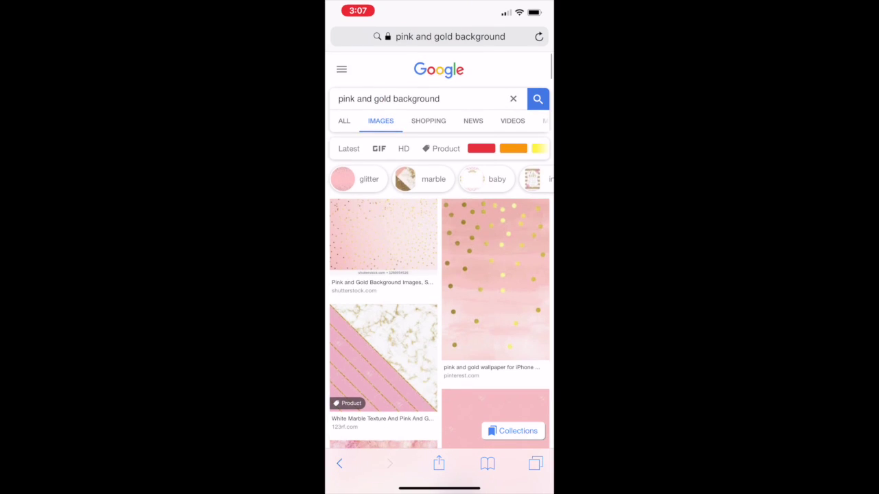
left_click(495, 278)
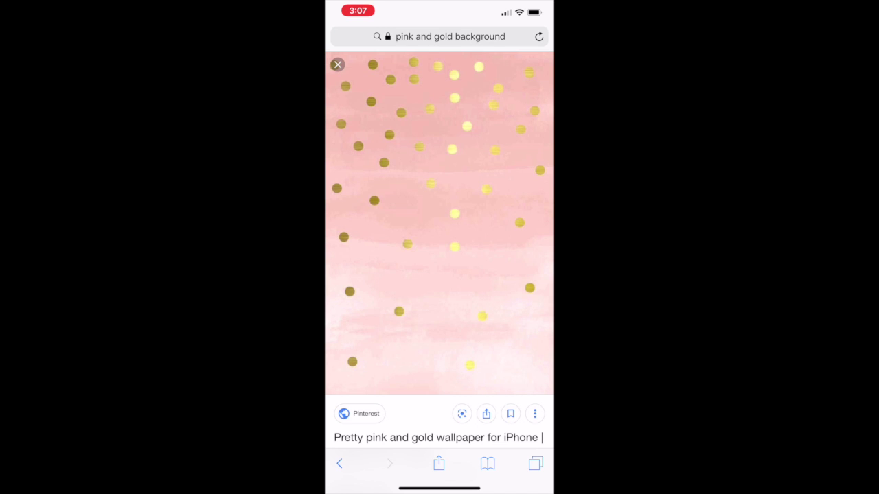
key("Print")
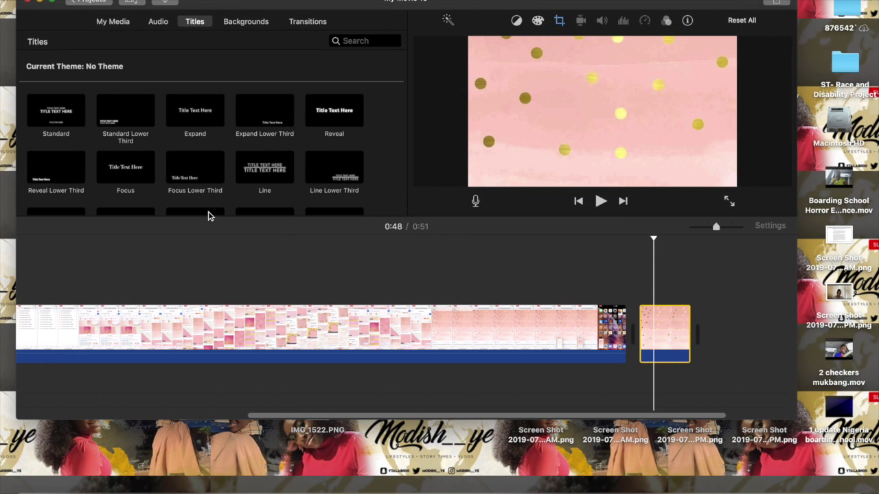
In iMovie, add a Focus title over the pink background clip reading "Hi Everyone, please make sure to subscribe!!".
left_click_drag(144, 183, 633, 301)
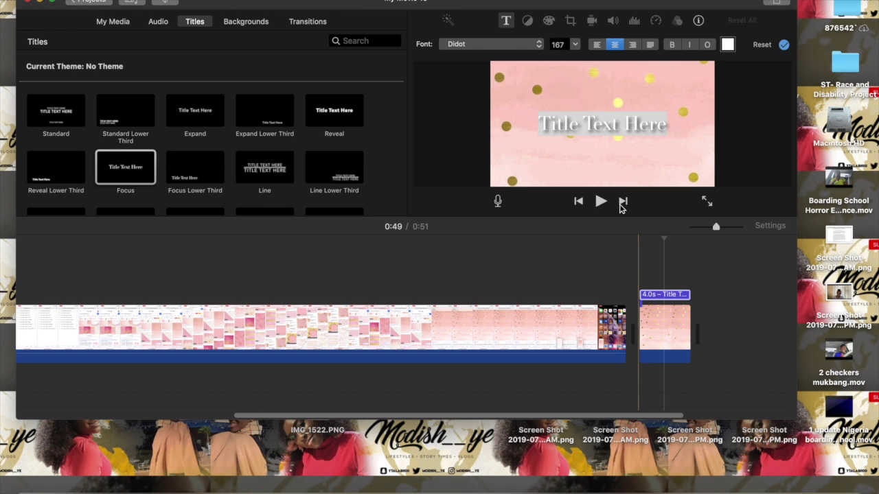
type("Hi")
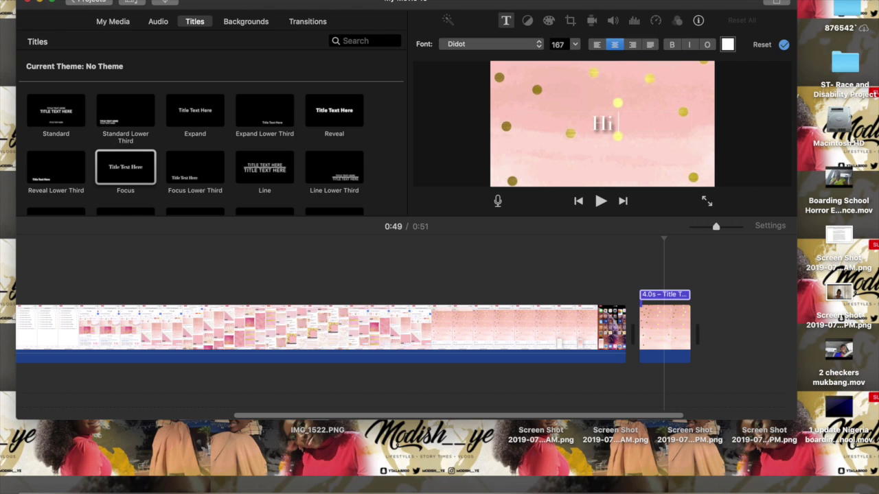
type(" e")
key("BackSpace")
key("BackSpace")
type("Ever")
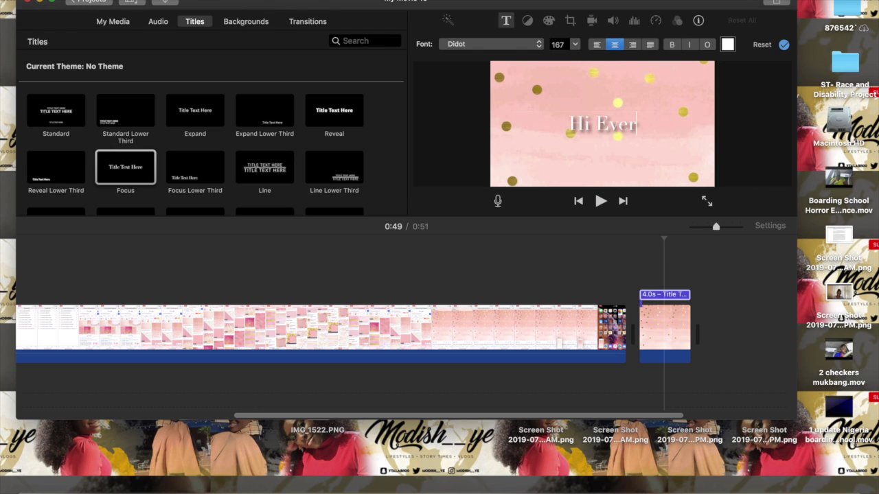
type("yone, p")
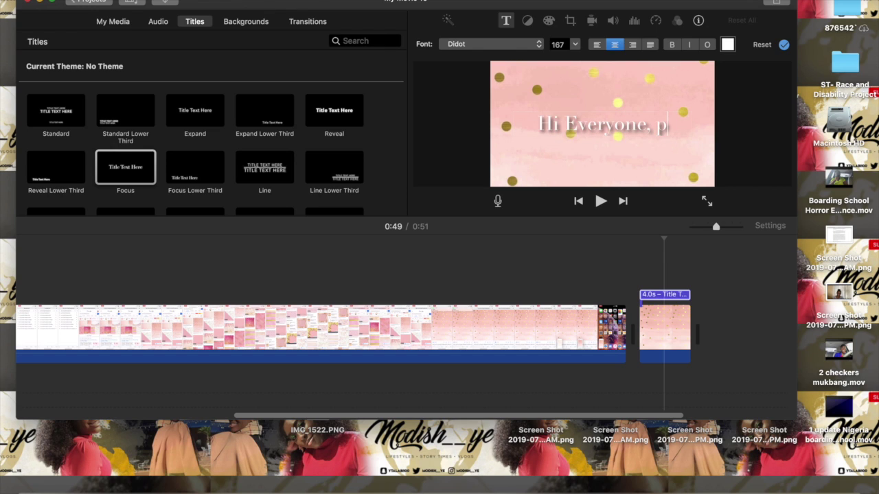
type("lease")
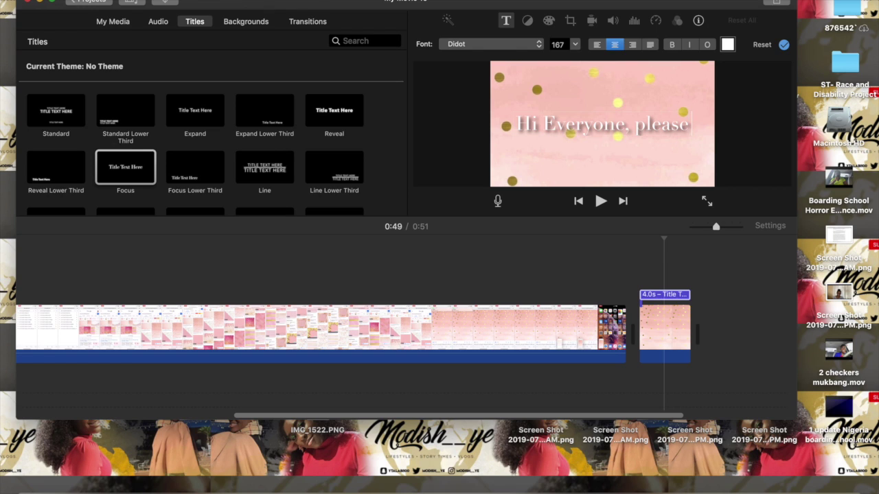
type(" make sure to subscribe")
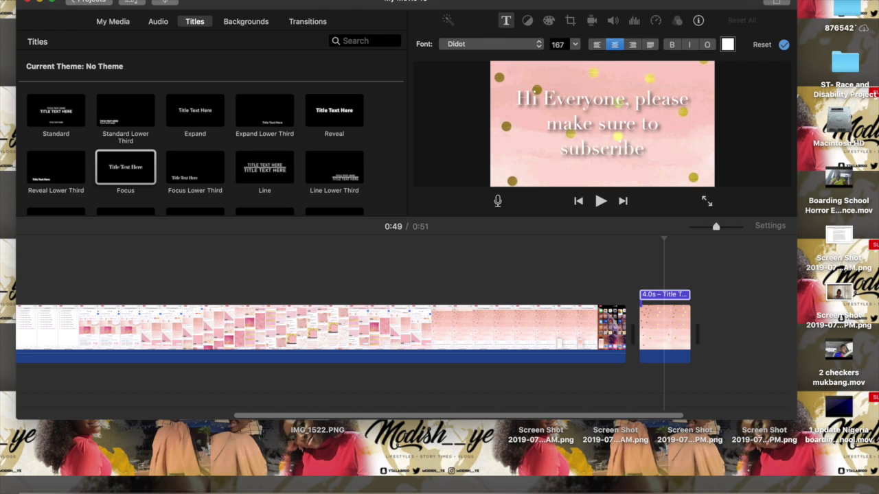
type("!!")
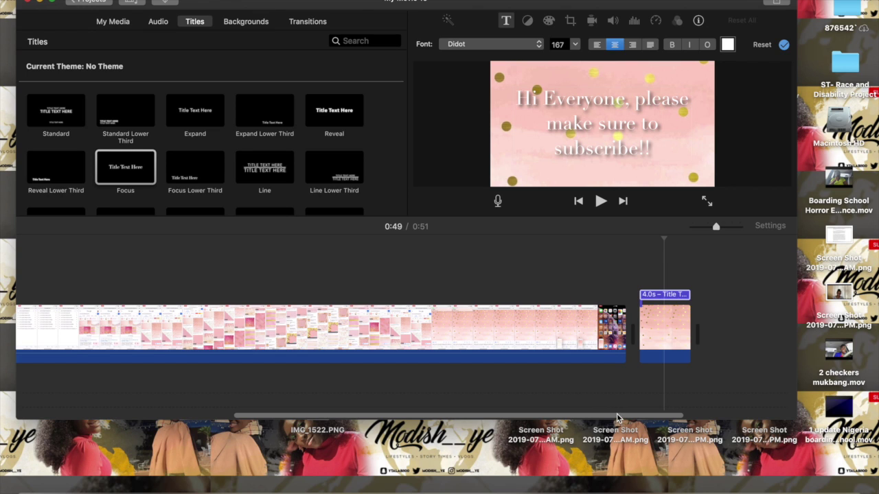
Extend the pink background clip and its title to 4.4 s and play them back.
left_click_drag(619, 420, 661, 421)
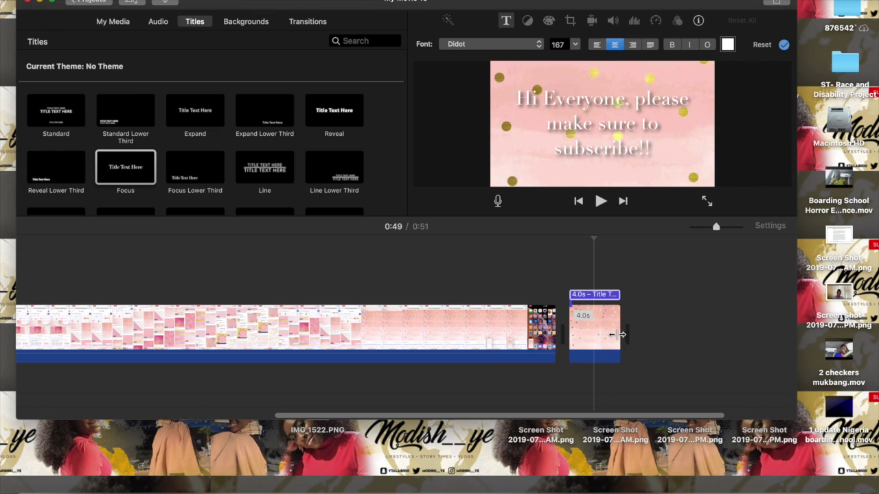
left_click_drag(618, 332, 626, 293)
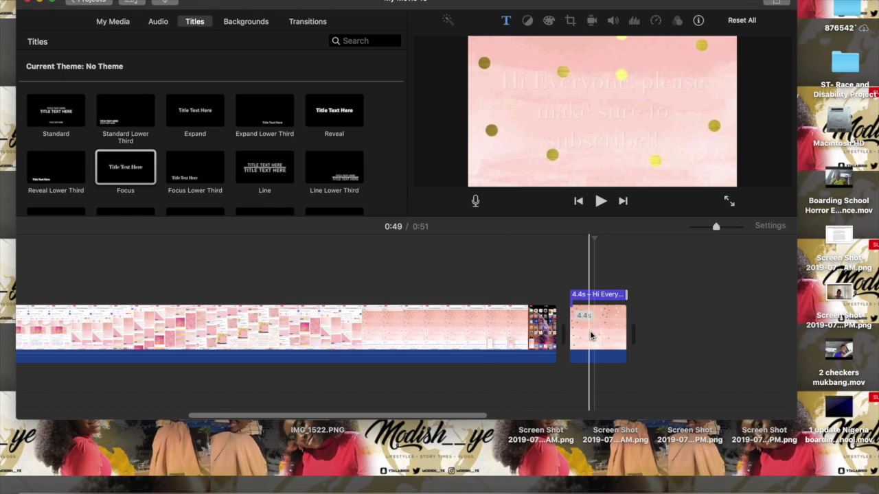
key("space")
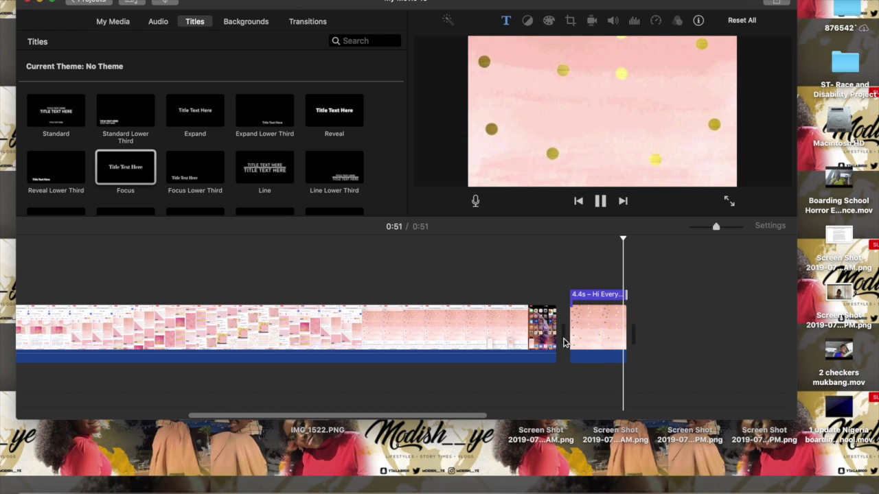
Add the photo IMG_8099.JPG from the Downloads folder to the timeline after the pink background clip.
left_click_drag(479, 420, 530, 420)
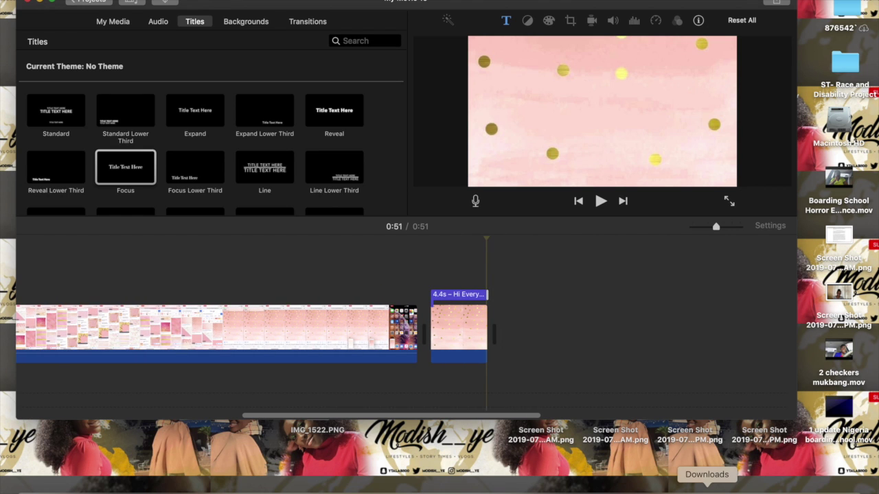
left_click(706, 484)
left_click(754, 115)
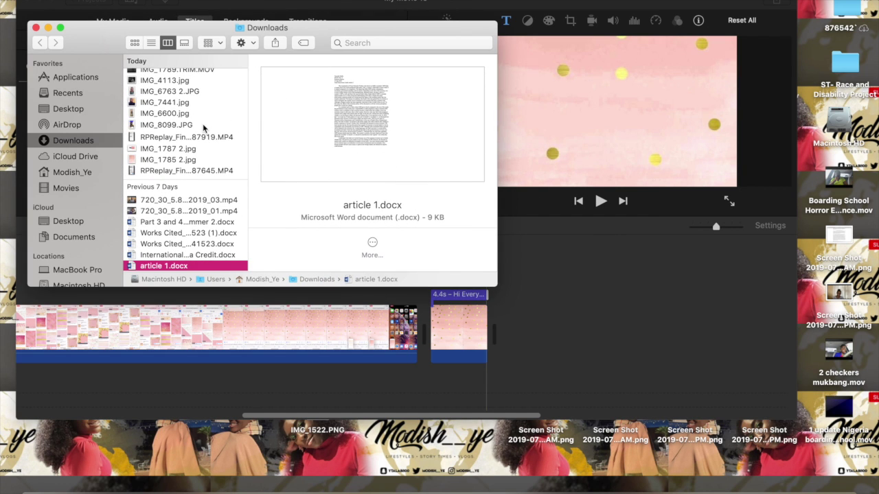
key("Up")
key("Up")
key("Up")
key("Up")
key("Up")
key("Up")
key("Up")
key("Up")
key("Up")
key("Up")
key("Up")
key("Up")
key("Up")
key("Up")
key("Up")
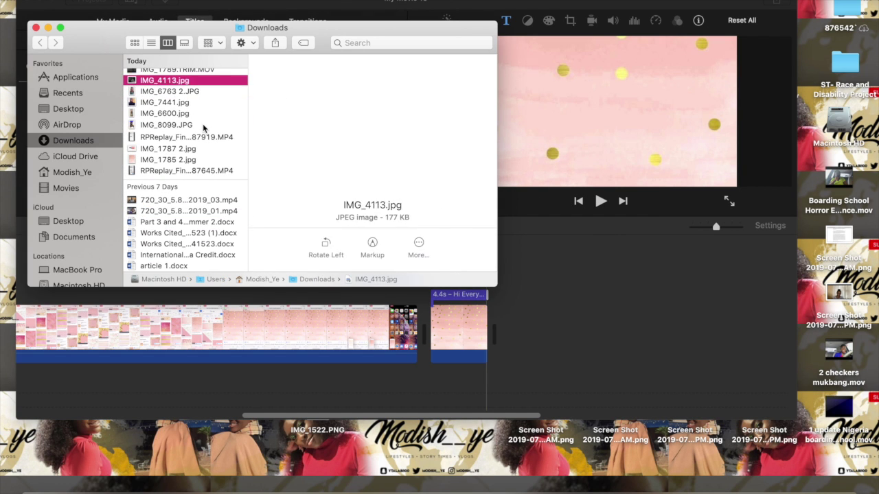
key("Up")
key("Up")
key("Up")
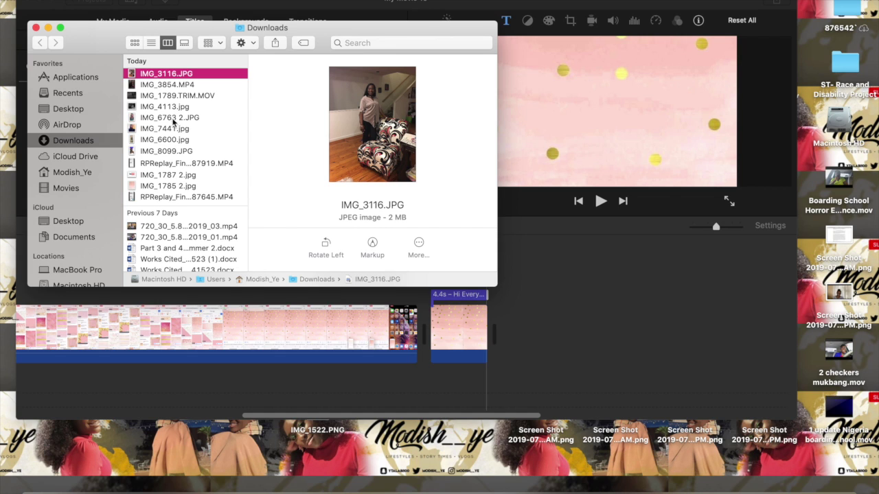
left_click(172, 152)
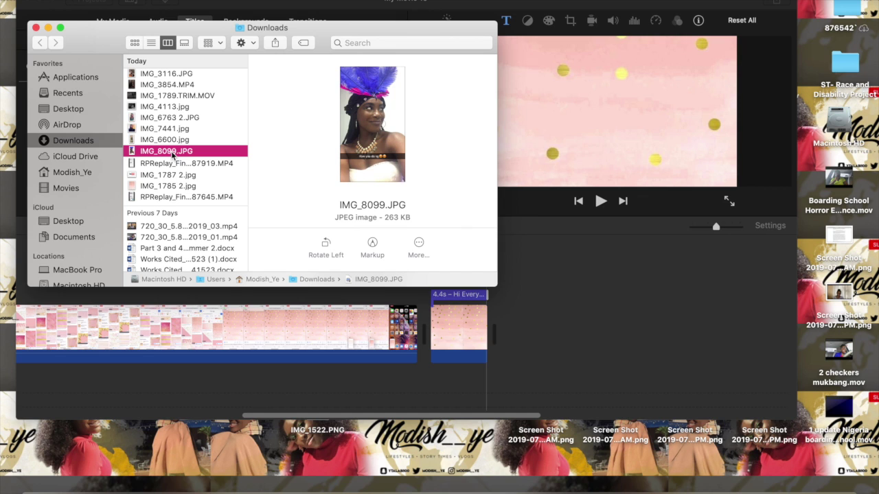
left_click_drag(172, 155, 505, 315)
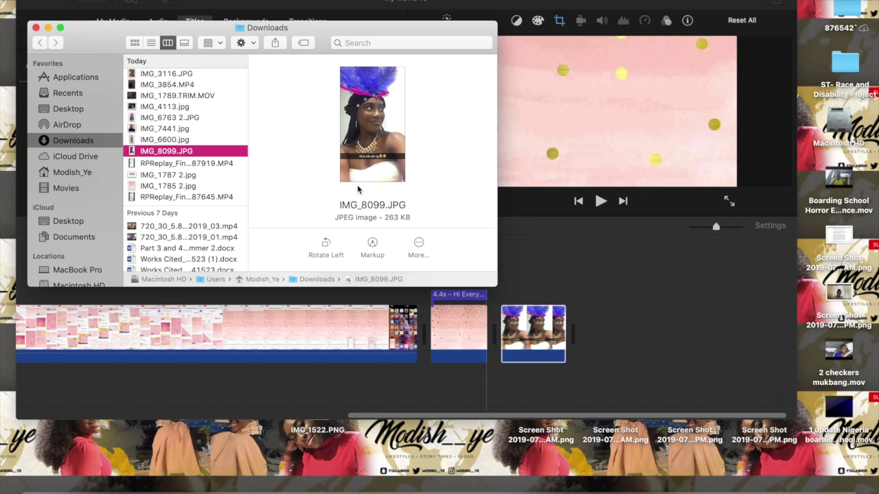
Add the video IMG_3854.MP4 and the photo IMG_3116.JPG from Downloads to the end of the timeline, in that order.
left_click(155, 108)
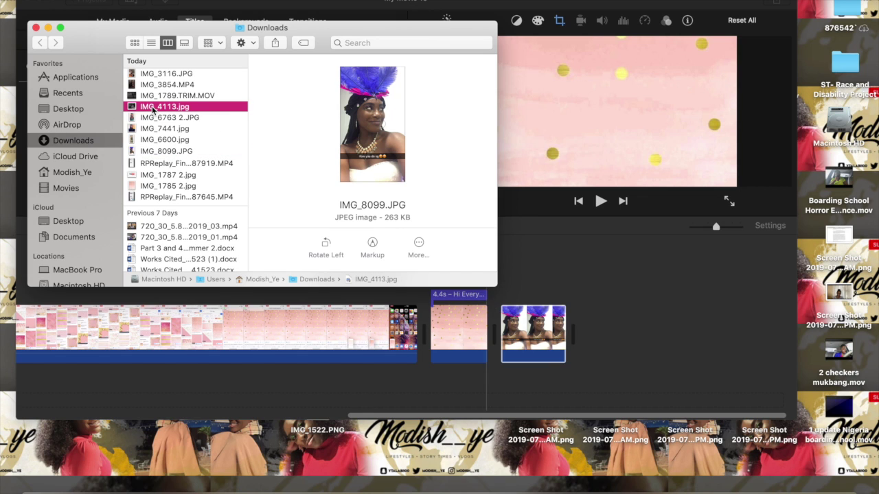
left_click(153, 96)
left_click(156, 84)
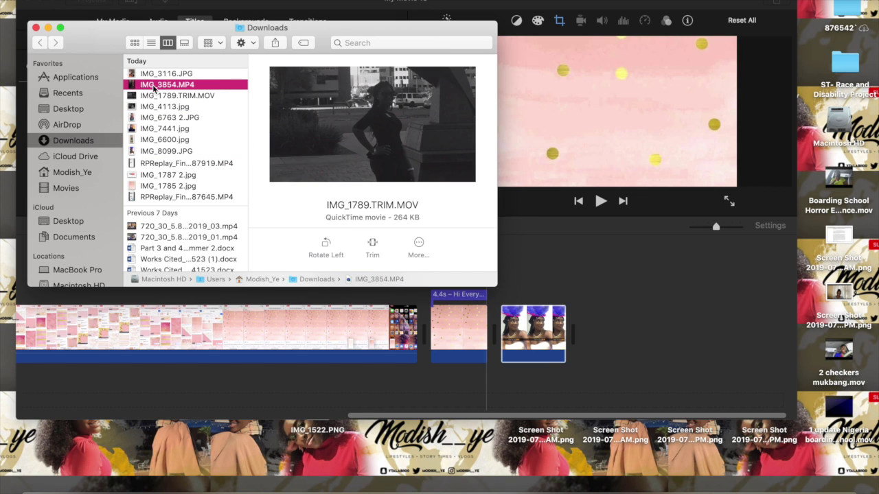
left_click_drag(157, 88, 585, 331)
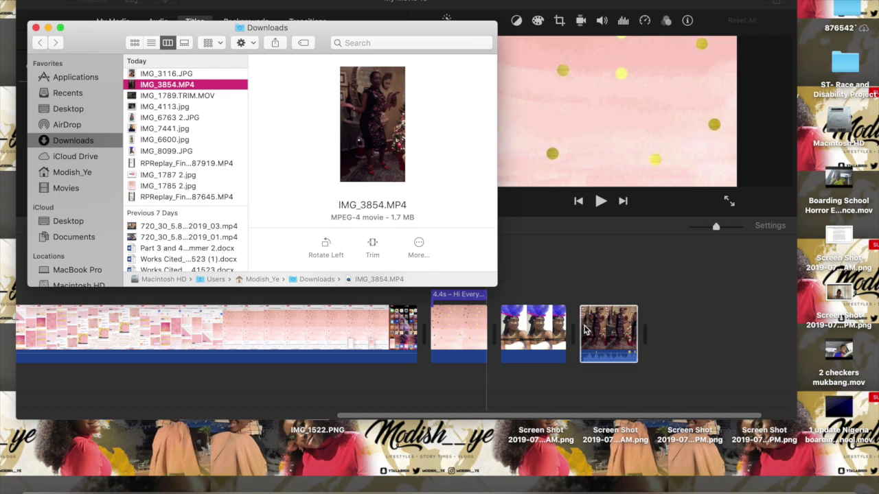
left_click(167, 74)
left_click_drag(168, 75, 649, 328)
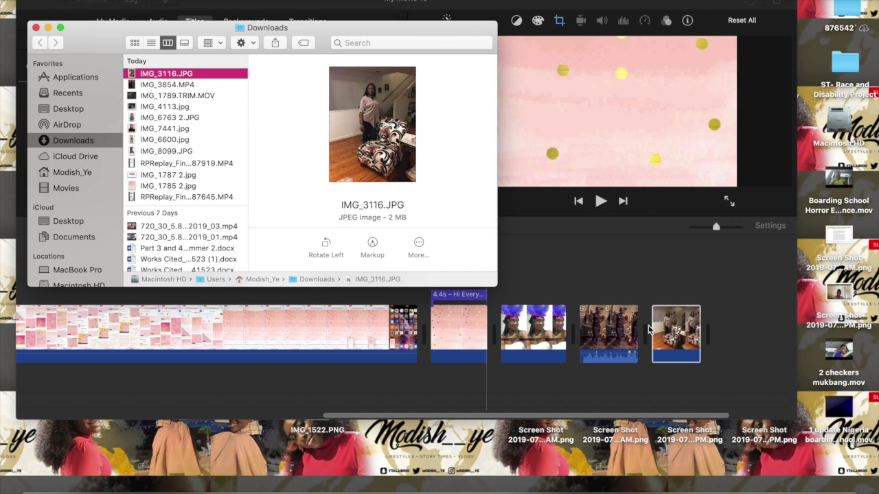
In iMovie, slightly lower the audio volume of the IMG_3854.MP4 clip in the timeline.
left_click(599, 357)
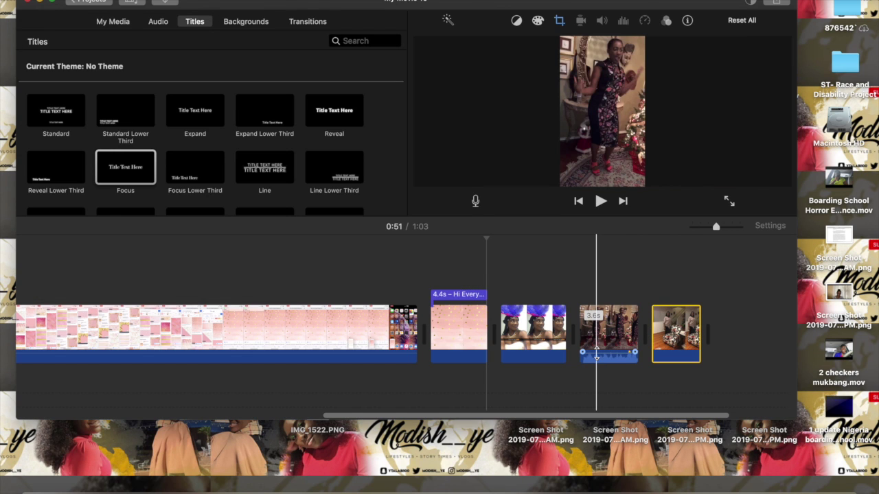
left_click_drag(596, 353, 597, 356)
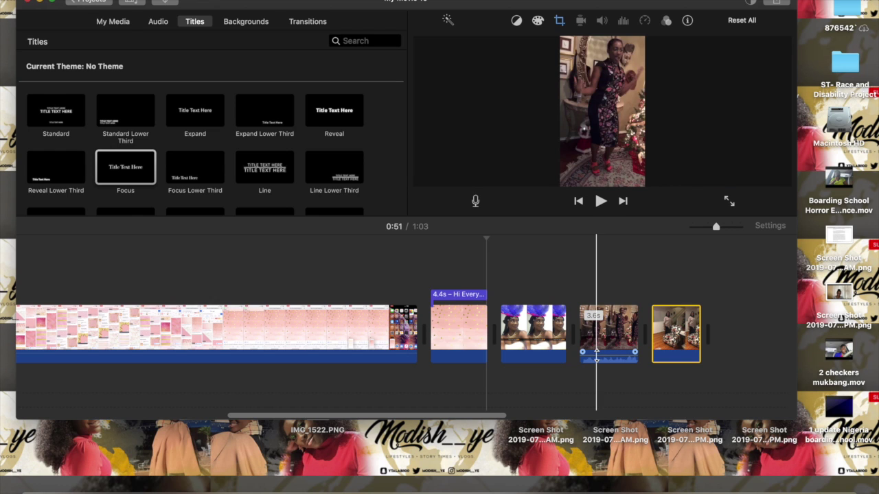
left_click_drag(455, 417, 561, 410)
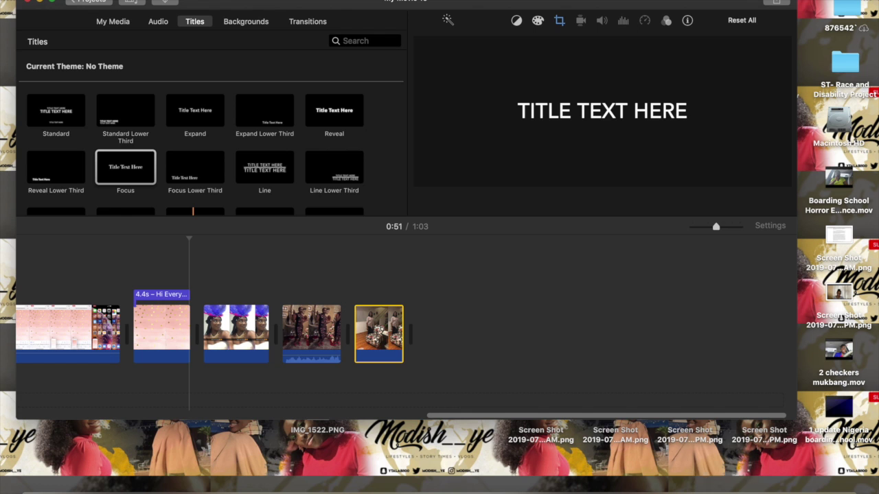
left_click(718, 472)
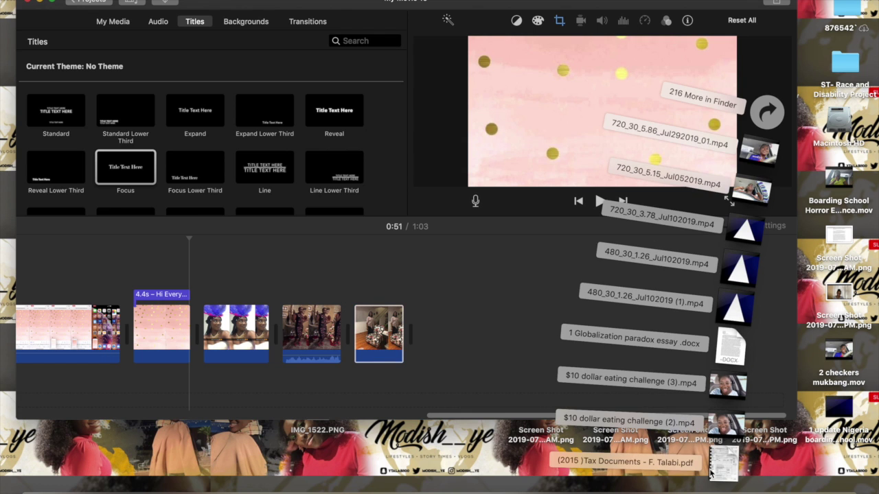
left_click(767, 112)
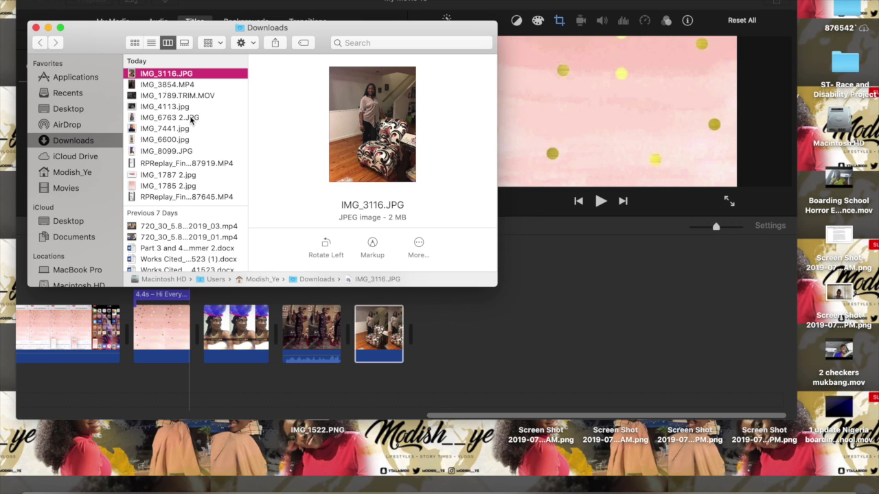
left_click(36, 28)
left_click(411, 349)
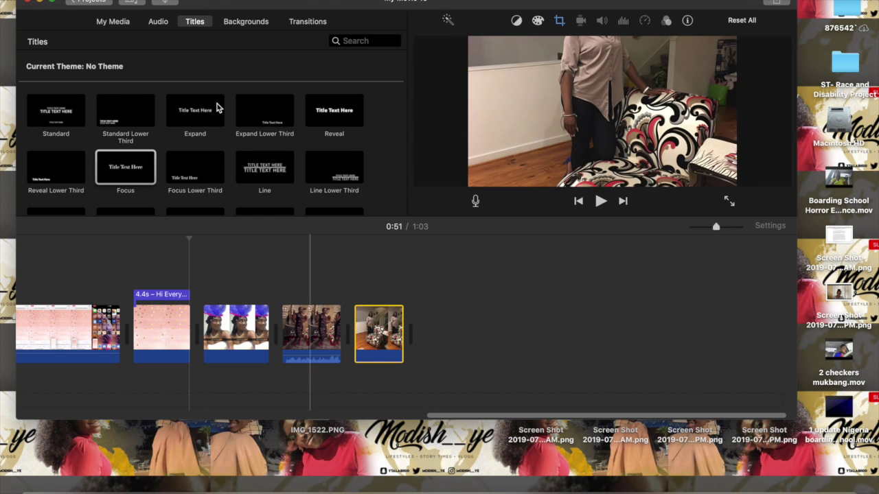
Add the image IMG_1855.PNG from the Downloads folder to the end of the timeline.
left_click(725, 486)
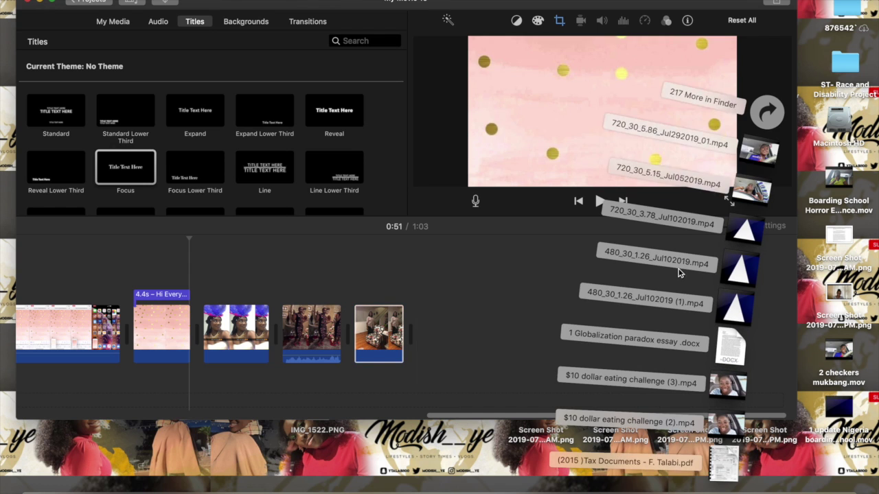
left_click(766, 112)
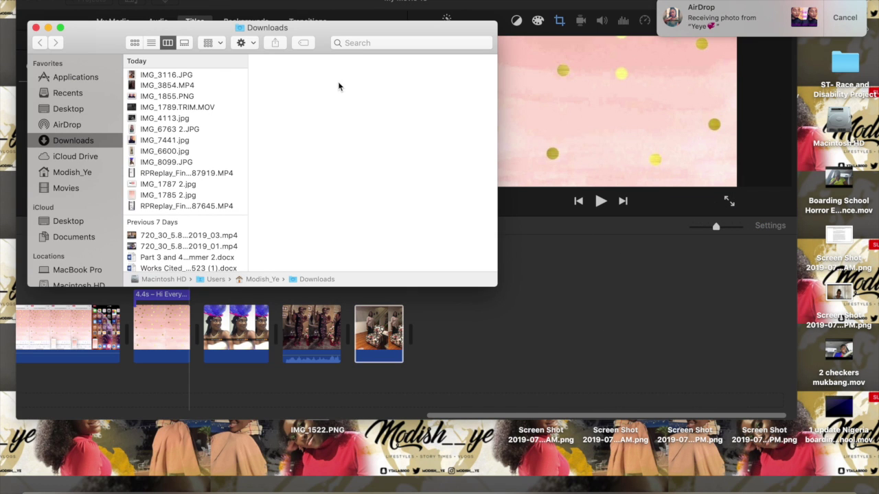
left_click(172, 98)
left_click_drag(171, 97, 434, 328)
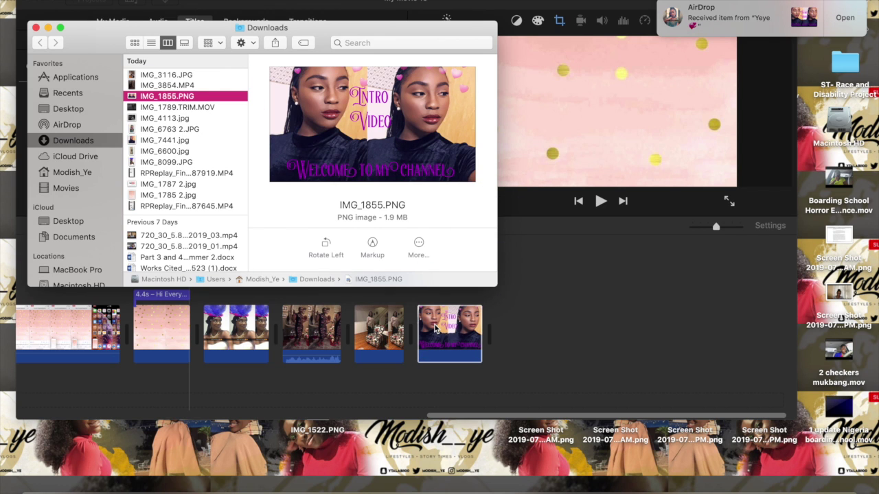
In iMovie, add a Line title over the IMG_1855.PNG clip with the upper text "WOULD LIKE TO SEE HOW I DID MY".
left_click(447, 309)
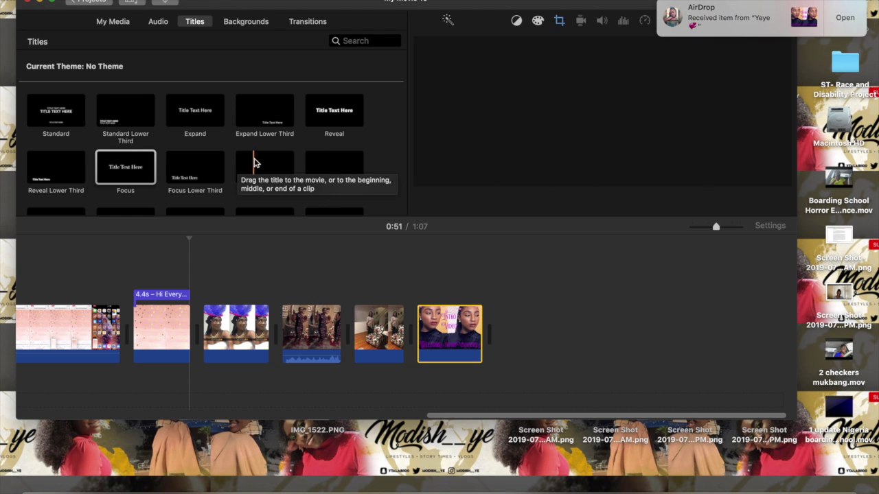
left_click_drag(268, 165, 411, 279)
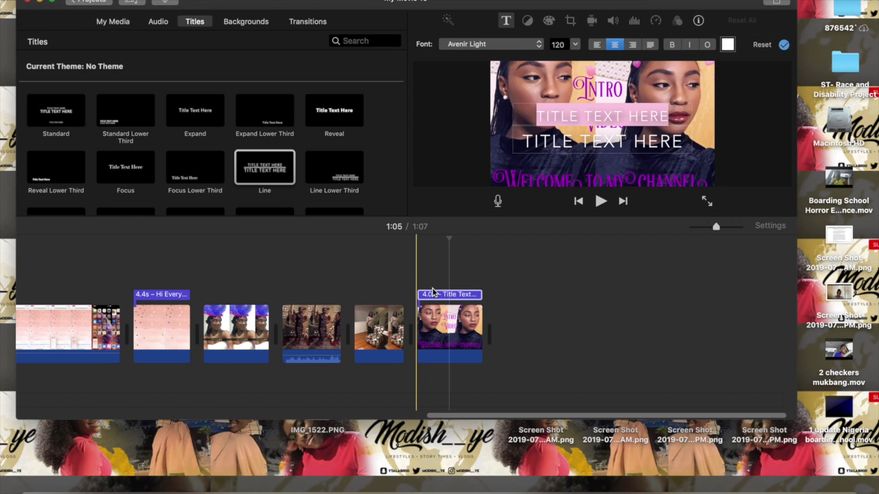
key("BackSpace")
type("WOULD LIK")
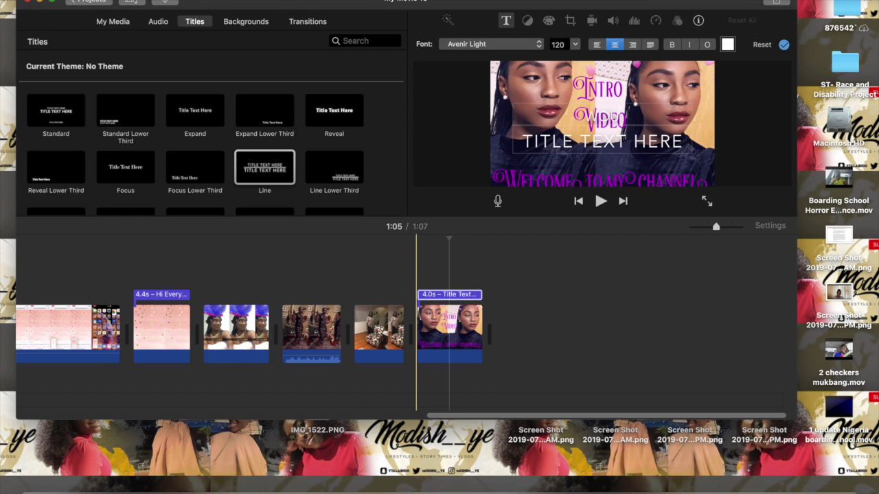
type("E")
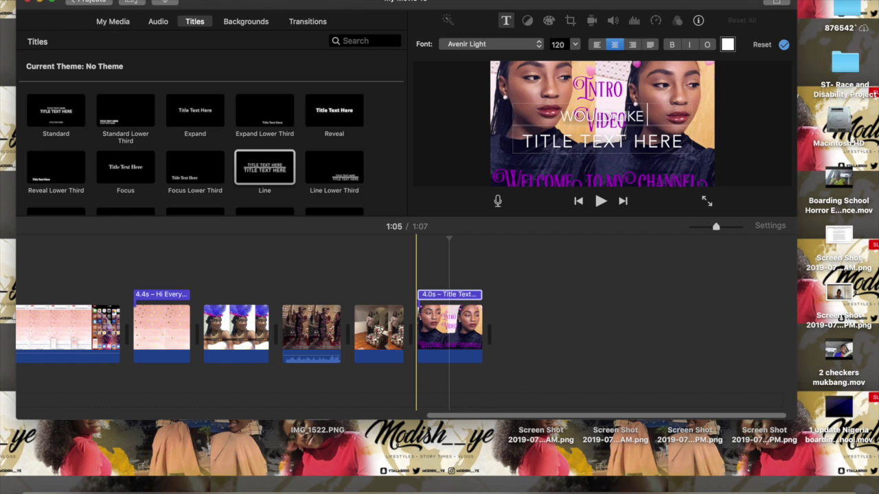
type(" TO SEE HOW")
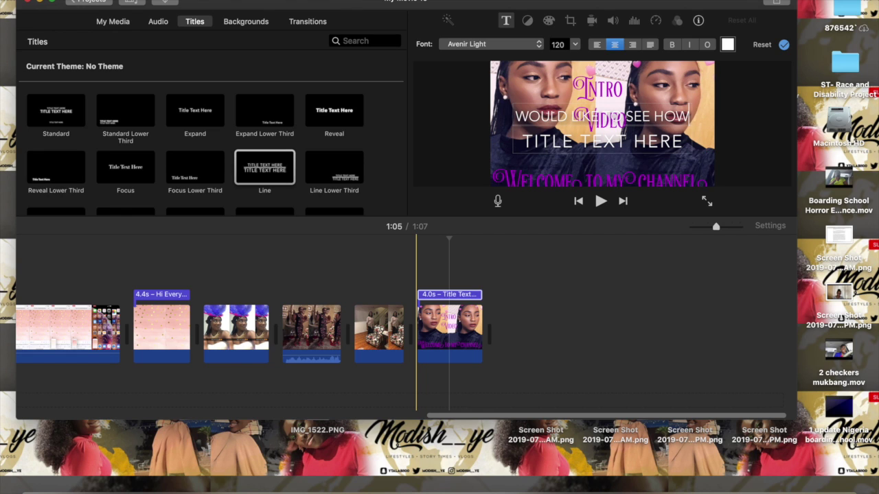
key("Return")
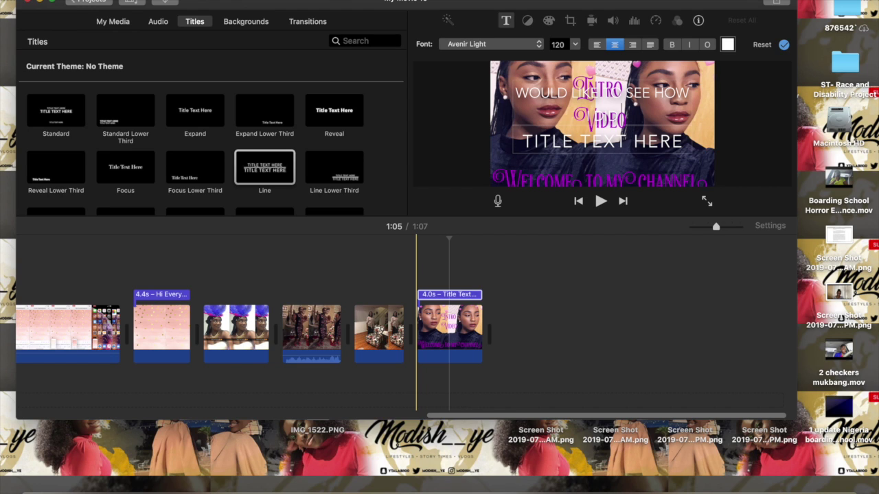
Replace the title's lower placeholder text with "INTRO THUMBNAIL??".
left_click(598, 136)
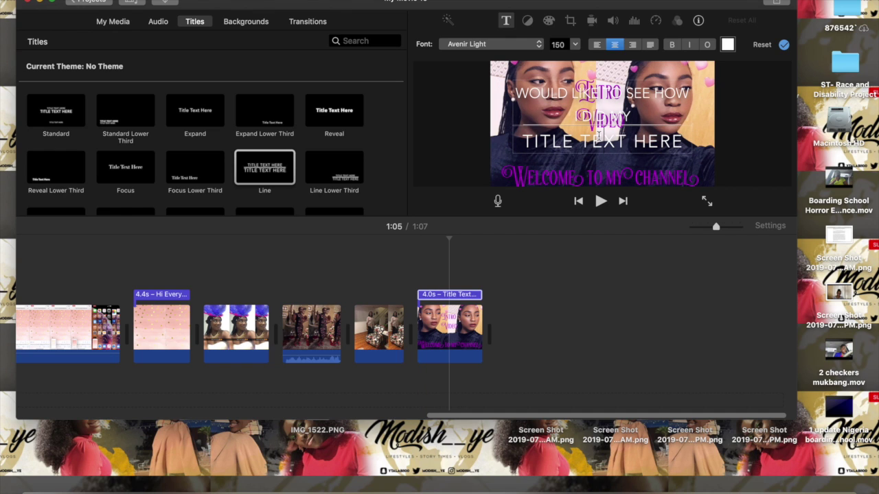
left_click_drag(679, 141, 511, 139)
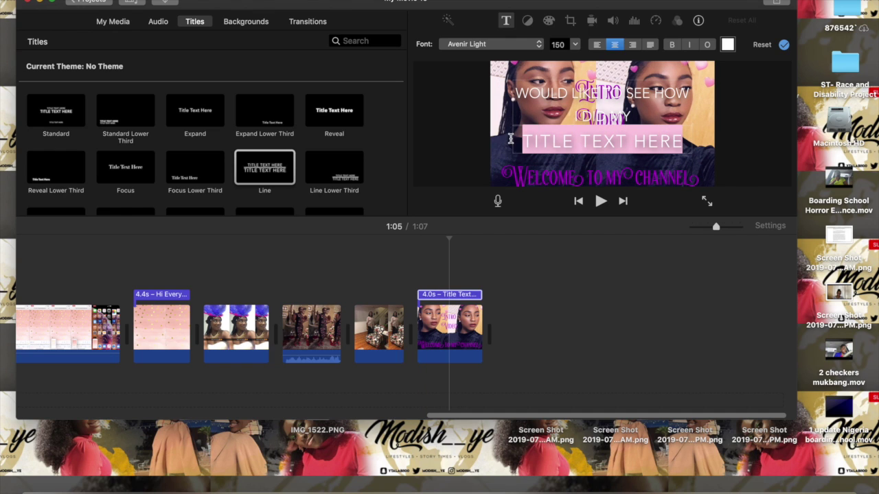
type("INT")
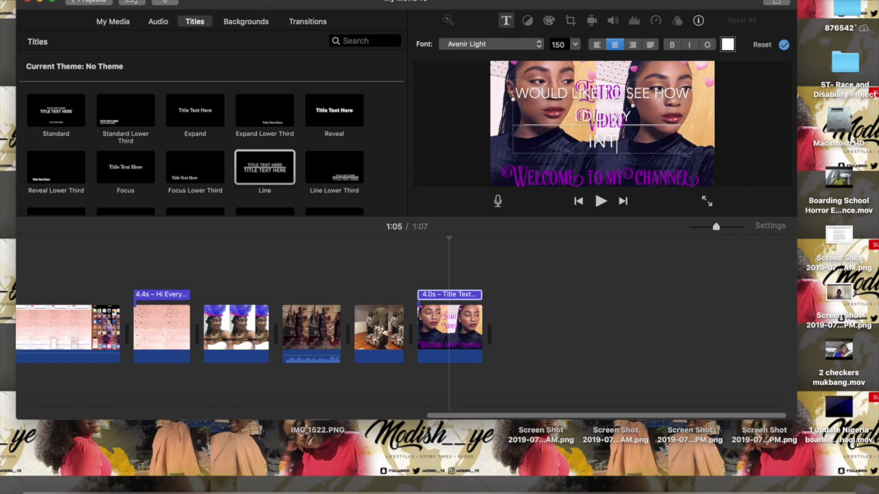
type("RO THUMB")
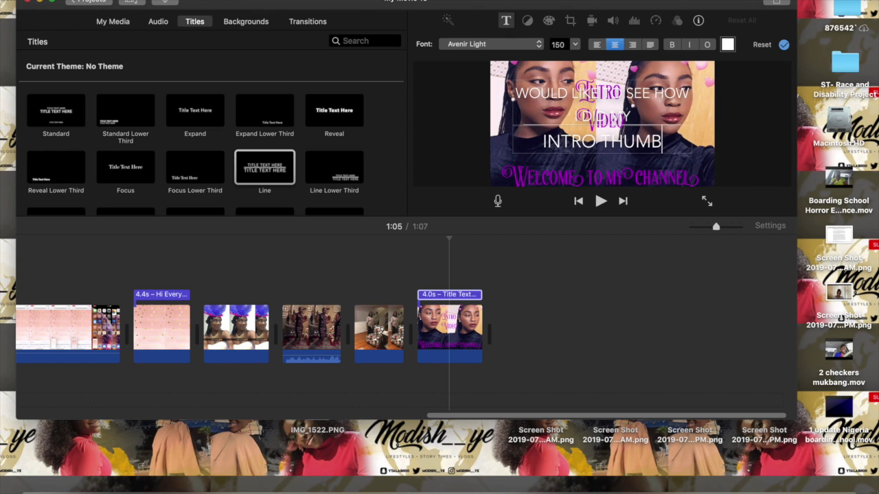
type("NAIL??")
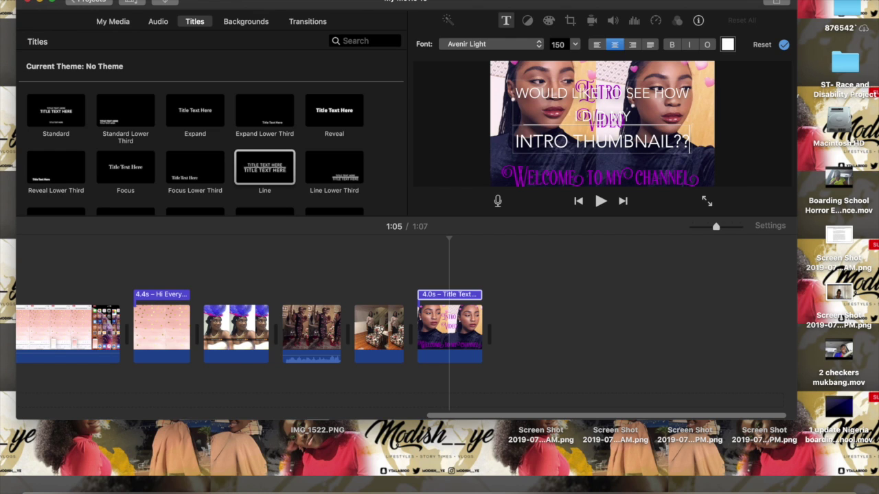
Colour the title's upper text bright green and make it bold.
left_click_drag(640, 121, 506, 91)
left_click(728, 44)
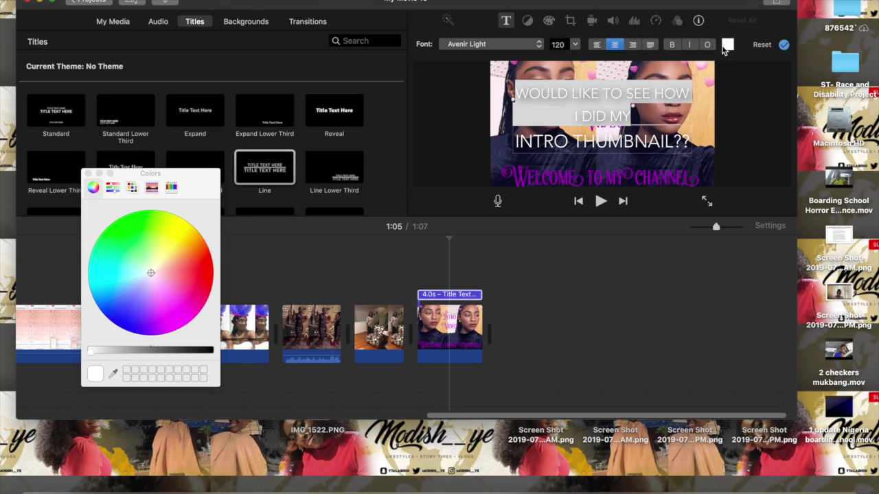
left_click(165, 234)
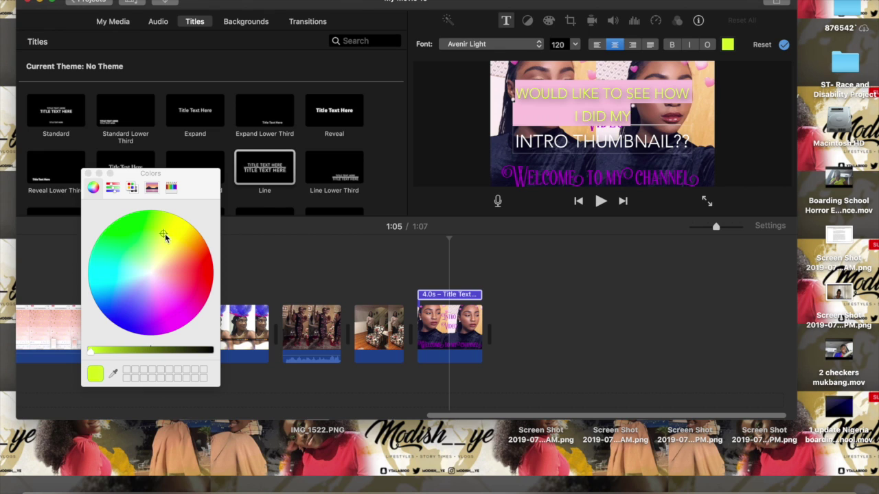
left_click_drag(173, 231, 120, 220)
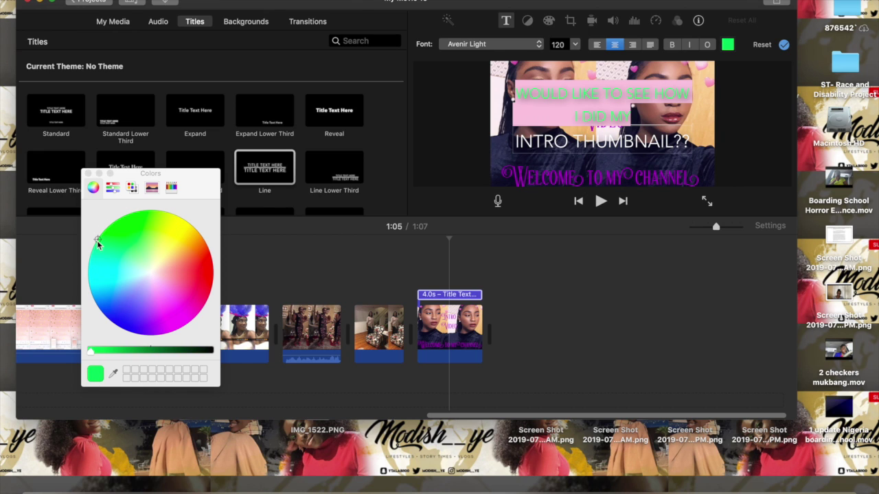
left_click(674, 47)
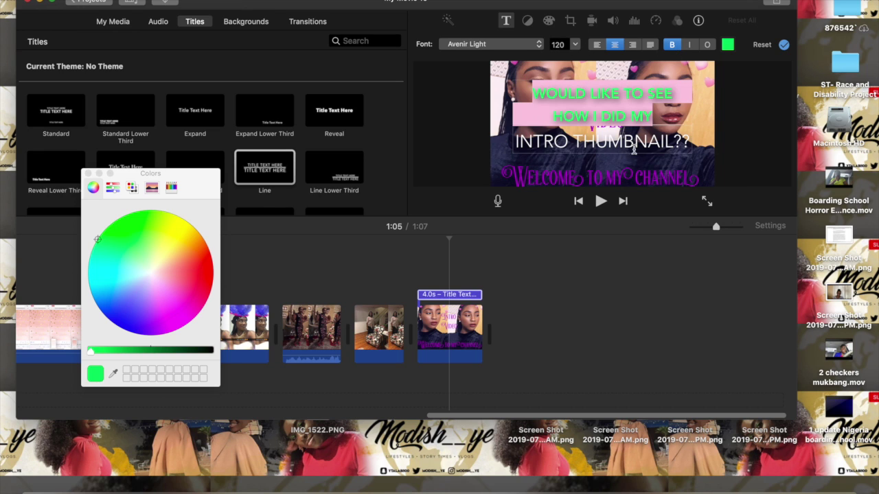
Make the title's lower text "INTRO THUMBNAIL??" bold and cyan, with font size 58.
left_click(664, 148)
left_click_drag(686, 141, 511, 142)
left_click(92, 282)
left_click(575, 44)
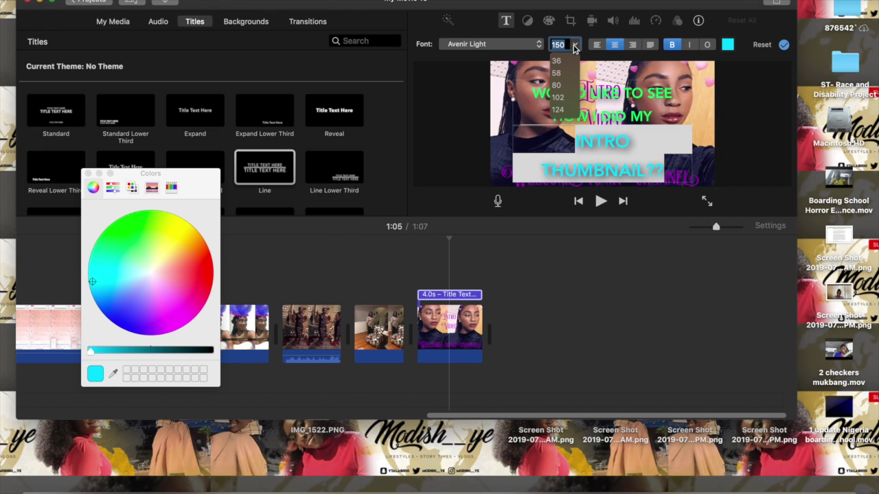
left_click(563, 81)
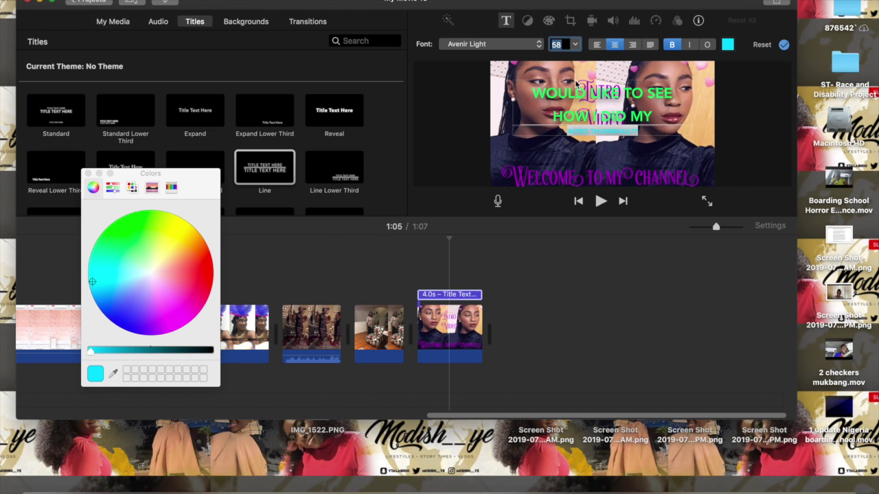
Play back the IMG_1855.PNG clip to check how its title looks.
left_click(585, 96)
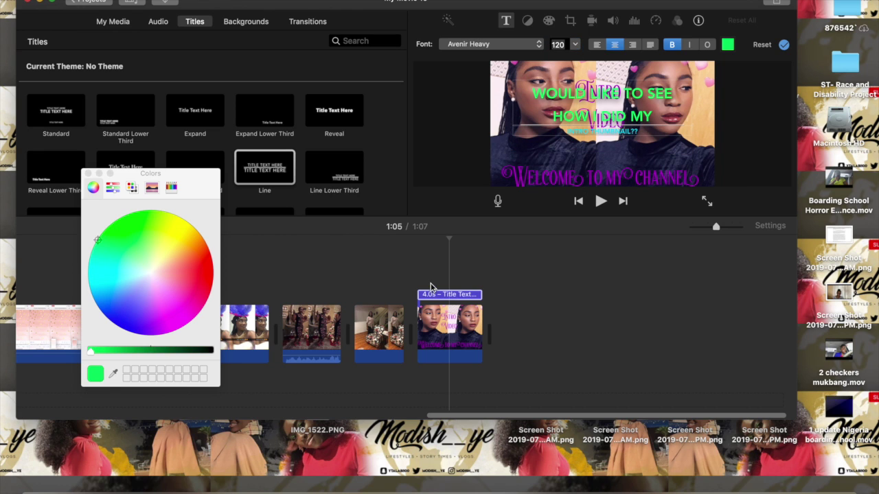
left_click(446, 313)
left_click(437, 296)
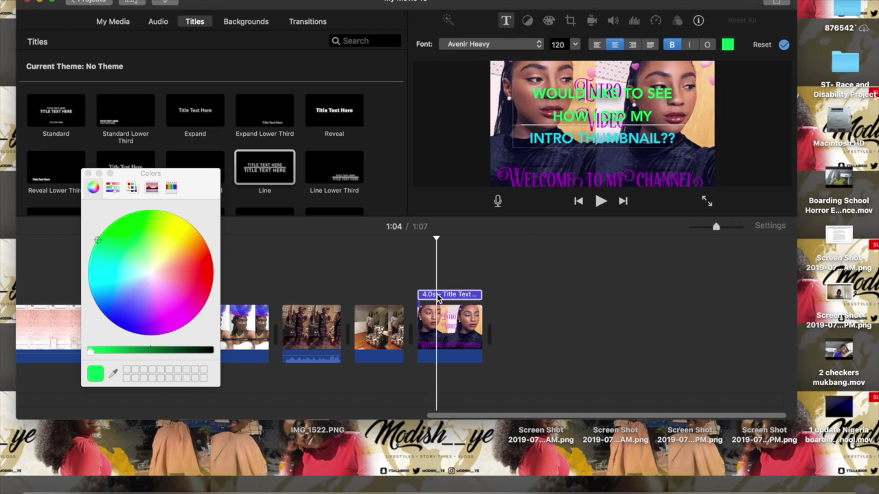
key("space")
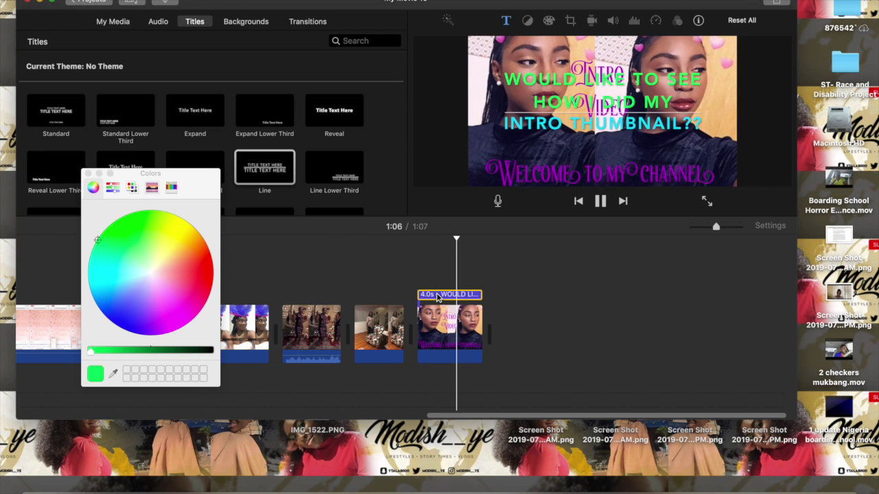
key("space")
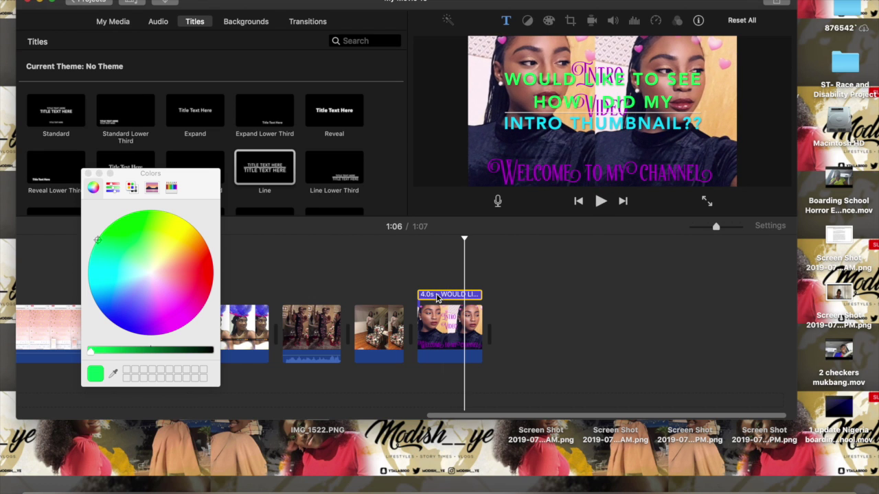
Insert "YOU" after "WOULD" in the title's upper text and set that text's font size to 58.
left_click(580, 99)
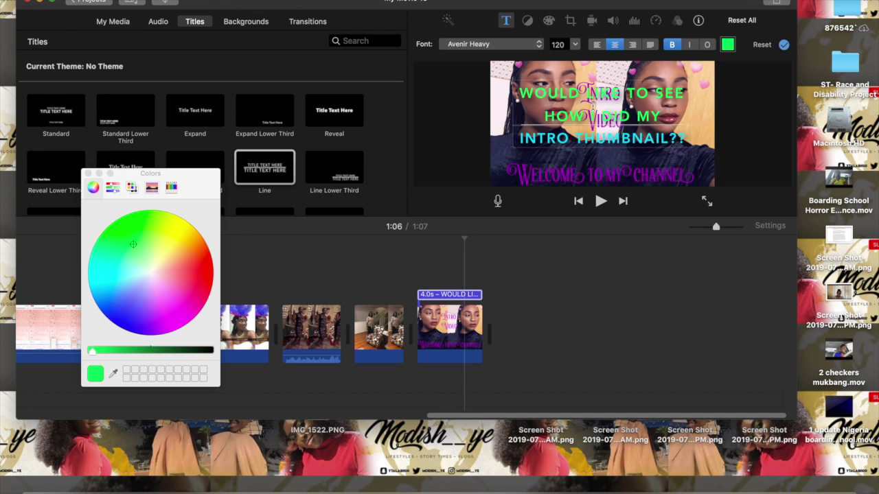
type("YOU")
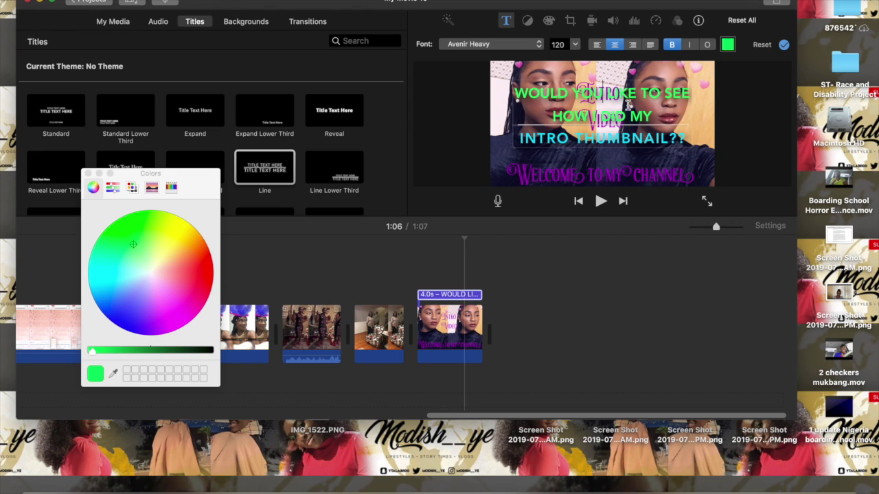
left_click(577, 47)
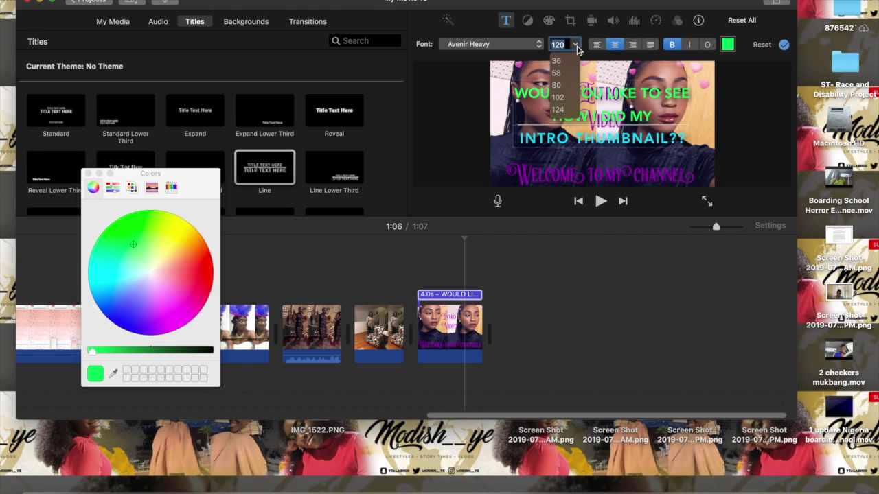
left_click(561, 77)
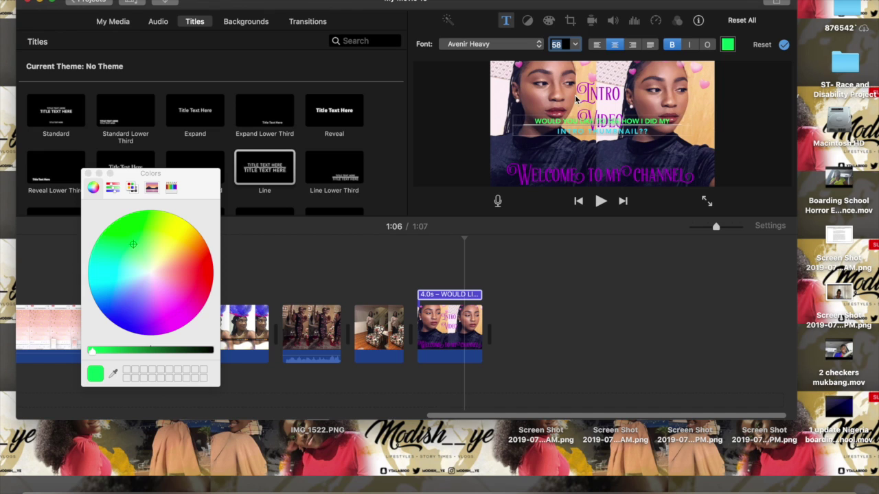
left_click(580, 123)
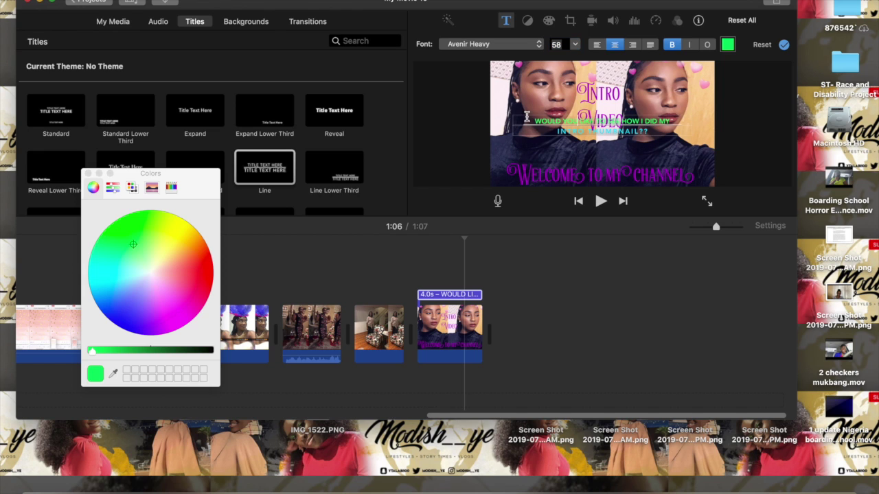
Replace the title over the IMG_1855.PNG clip with an Upper title reading "Would you like to see how I created my Intro Thumbnail??".
left_click(88, 175)
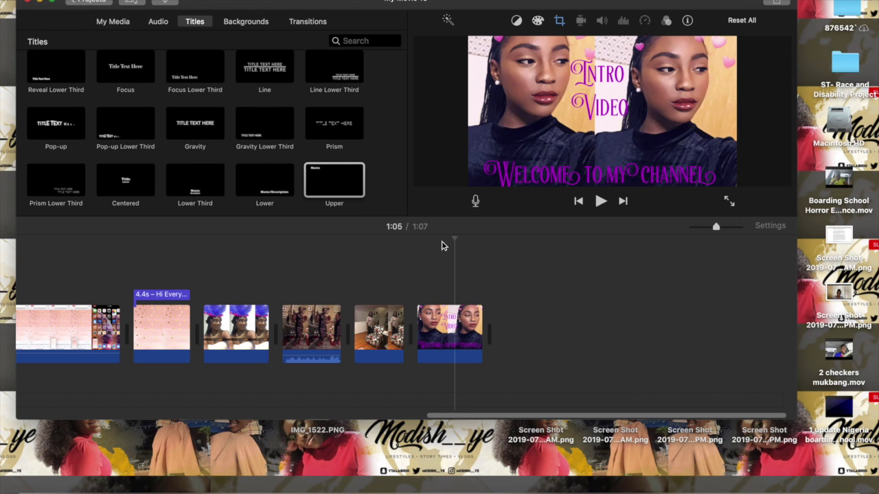
left_click_drag(313, 173, 443, 275)
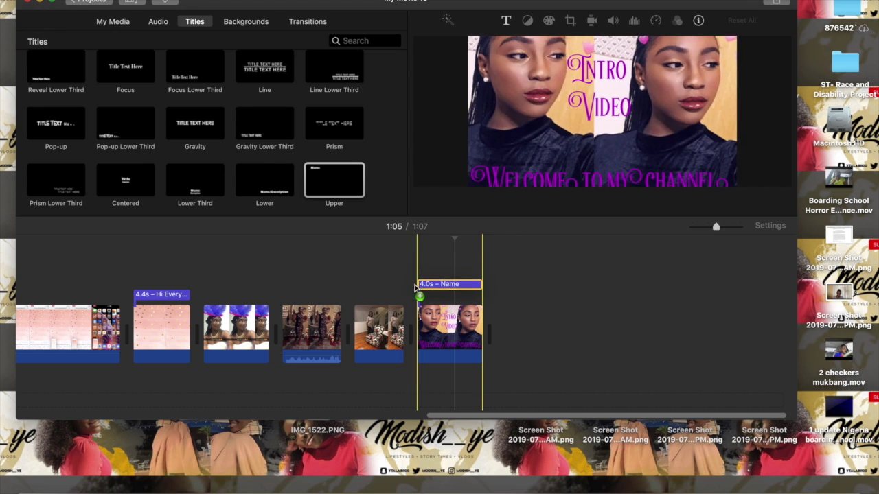
type("record")
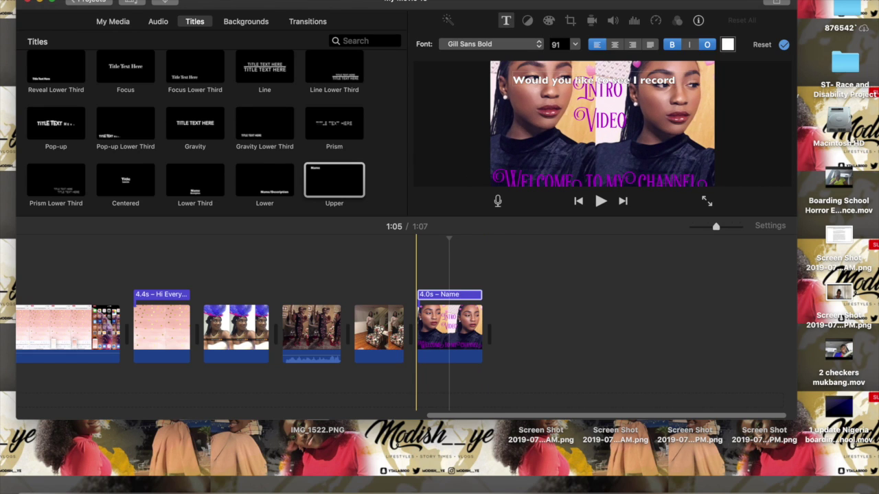
key("BackSpace")
key("BackSpace")
key("BackSpace")
type("h")
key("BackSpace")
key("BackSpace")
key("BackSpace")
type("how I dreated")
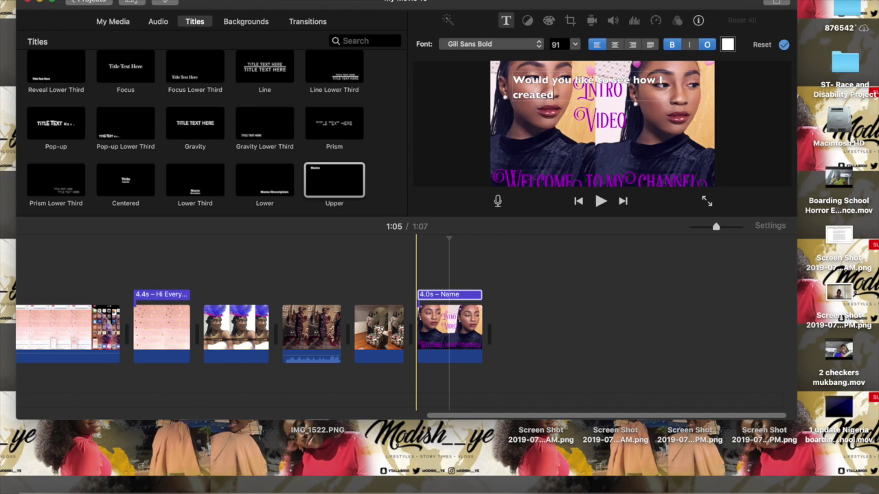
type(" my Intro Thumba")
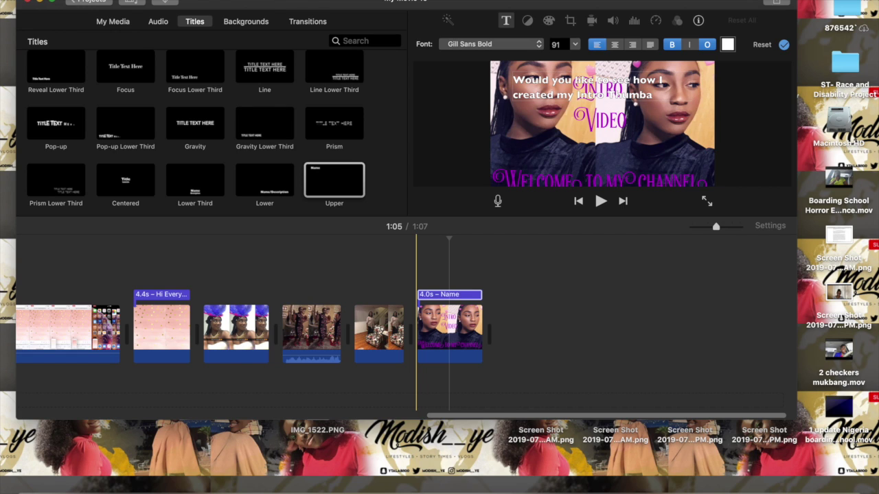
type("nail??")
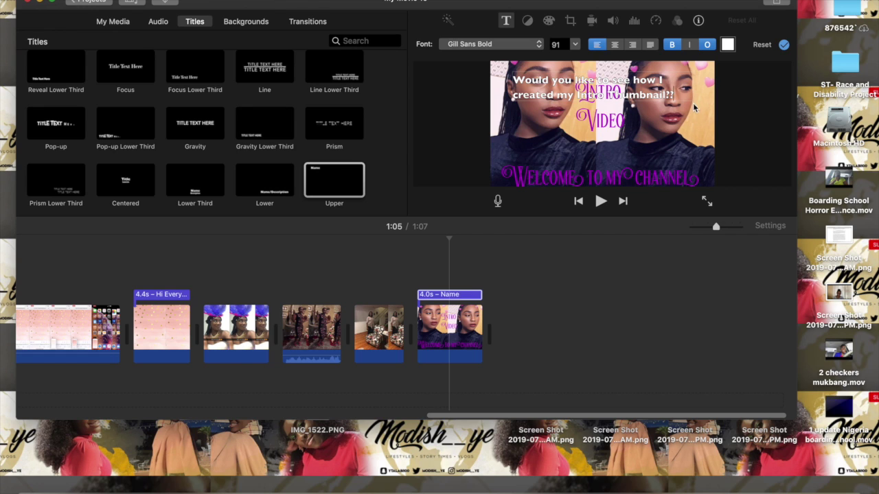
Colour the whole Upper title text cyan and keep it bold.
left_click_drag(676, 96, 509, 68)
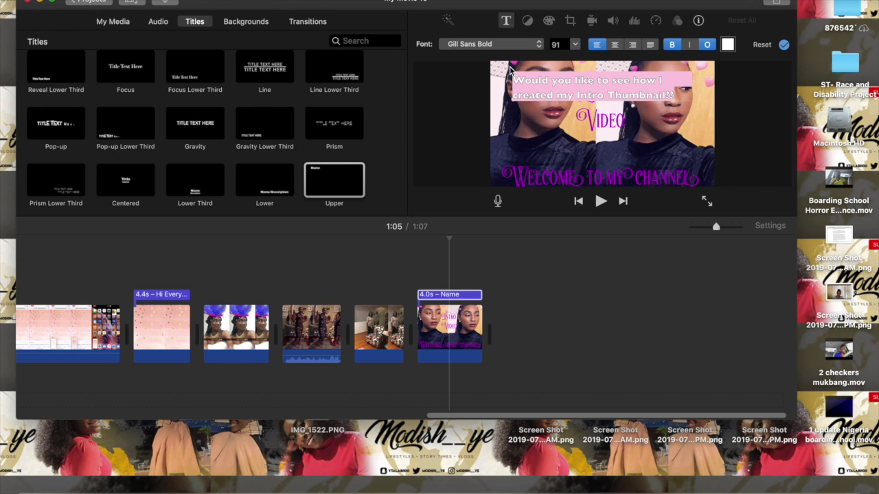
left_click(727, 45)
left_click_drag(151, 275, 127, 226)
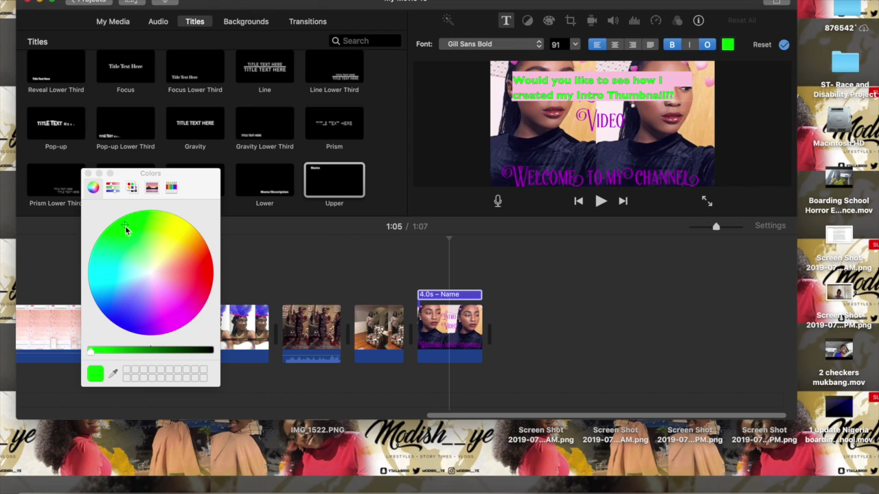
left_click_drag(125, 227, 108, 258)
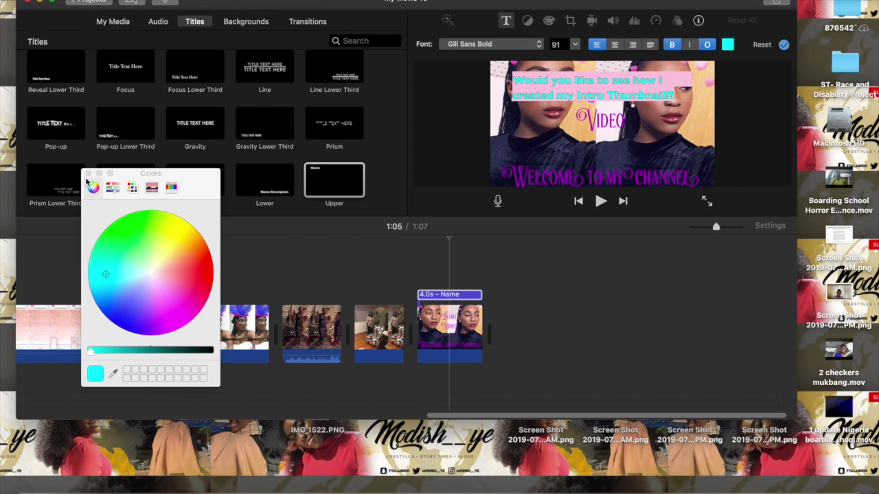
left_click(673, 45)
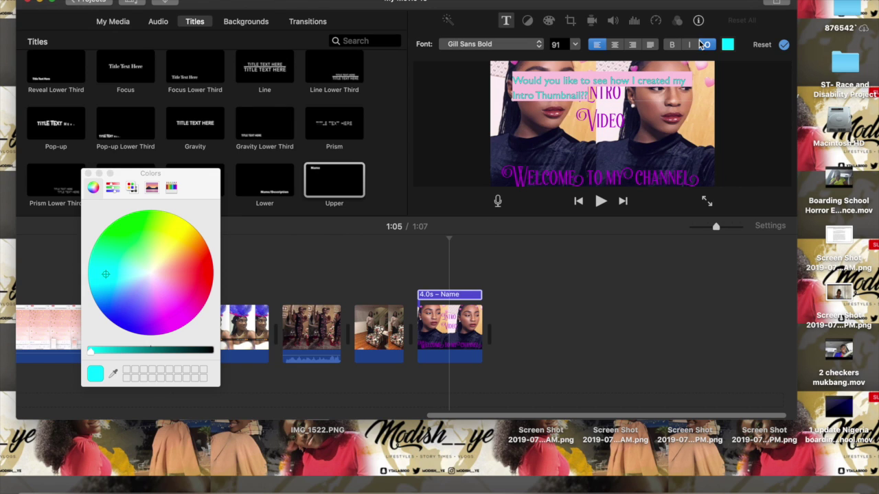
left_click(673, 45)
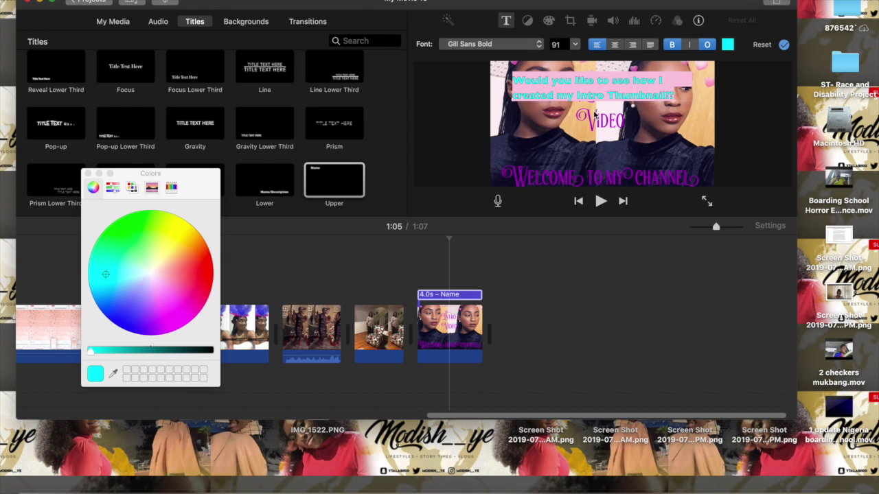
Play back the IMG_1855.PNG clip to check the Upper title, and close the colour picker.
left_click(395, 332)
key("space")
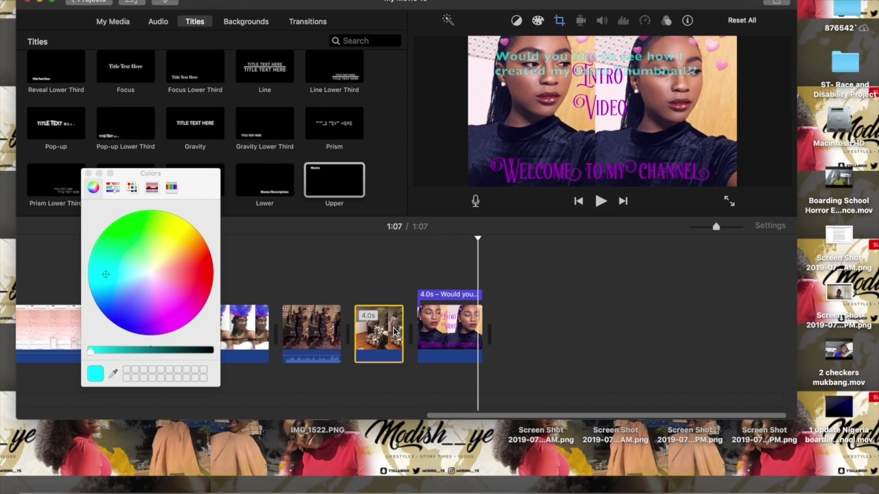
left_click(429, 313)
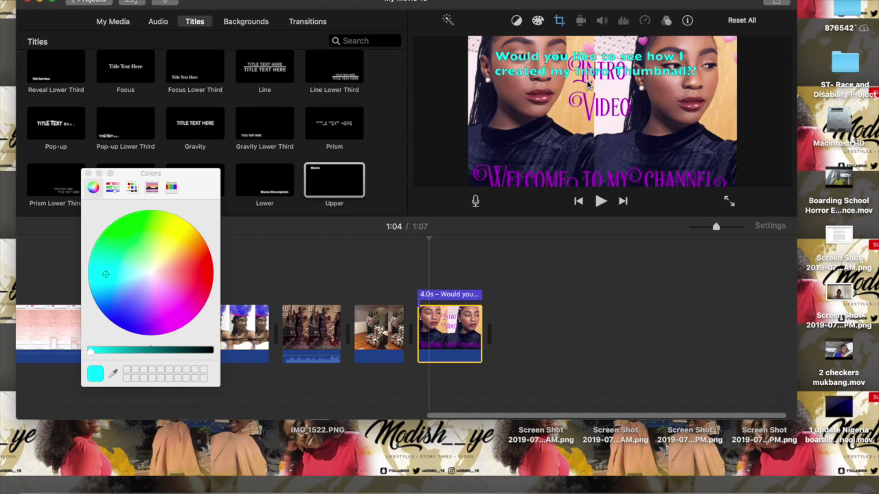
left_click(89, 174)
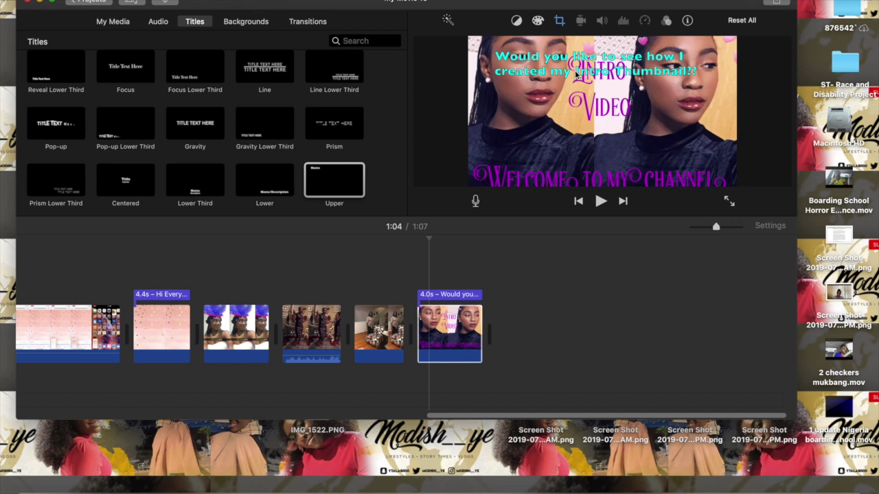
Replace the Upper title on the IMG_1855.PNG clip with a Pop-up title carrying the same cyan text.
left_click(454, 294)
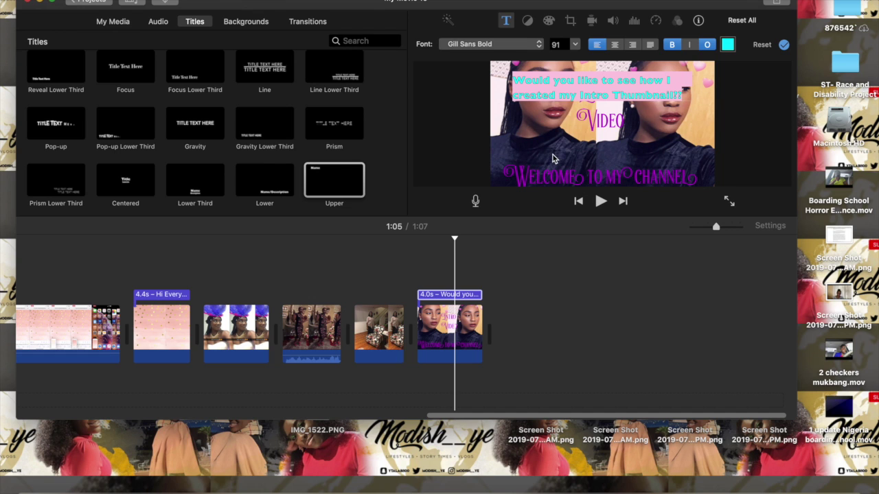
key("Delete")
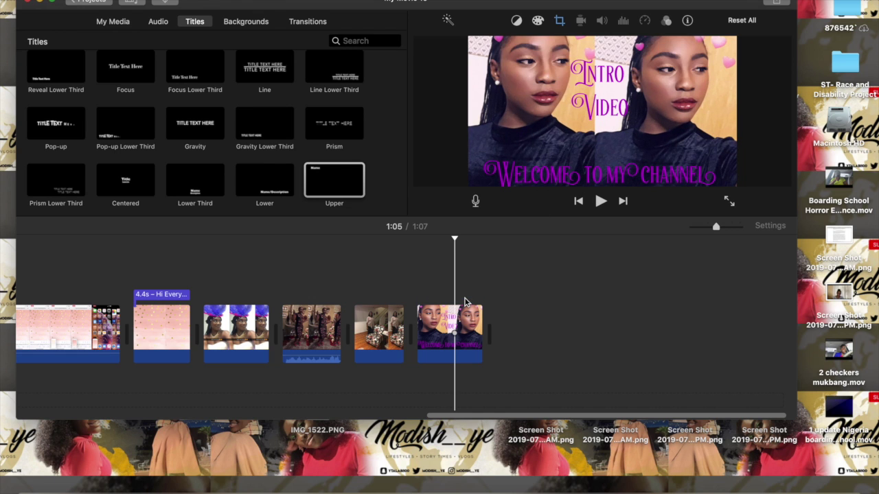
left_click_drag(80, 116, 425, 278)
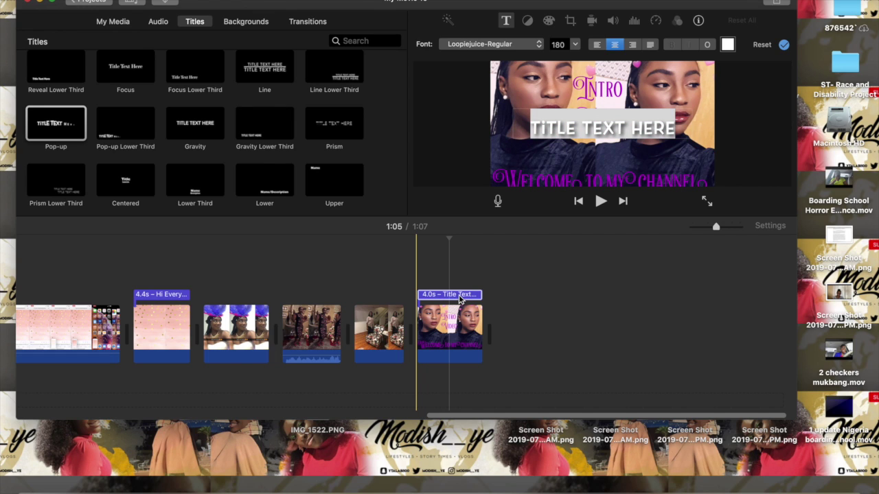
key("super+z")
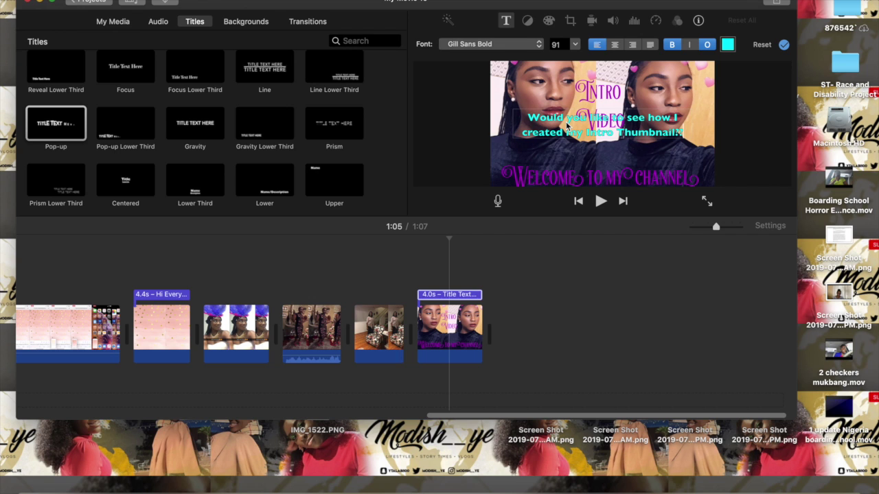
Play back the Pop-up title from its start to check how it appears over the clip.
left_click(426, 297)
key("space")
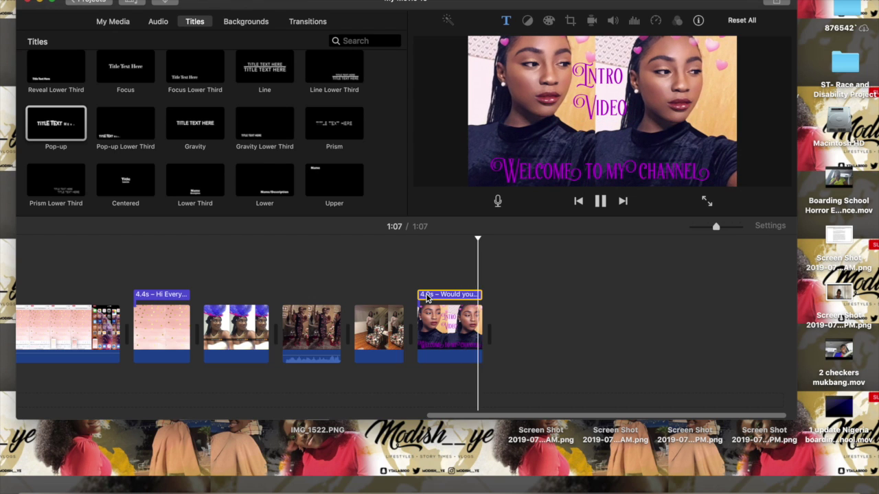
left_click(487, 295)
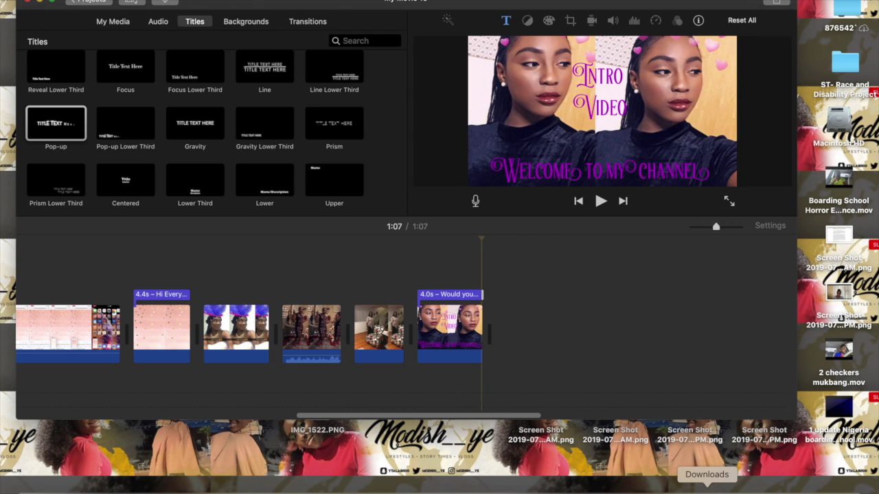
Add IMG_6600.jpg from the Downloads folder to the end of the timeline and close the Finder window.
left_click(707, 483)
left_click(750, 112)
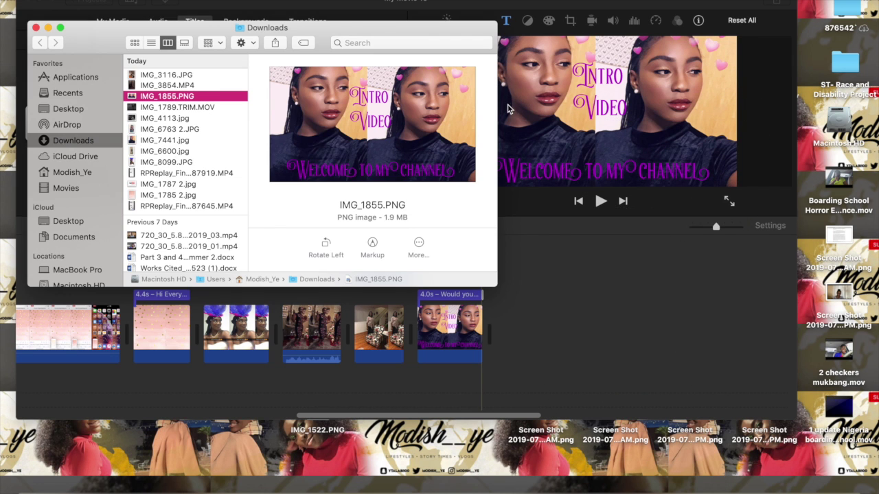
left_click(175, 78)
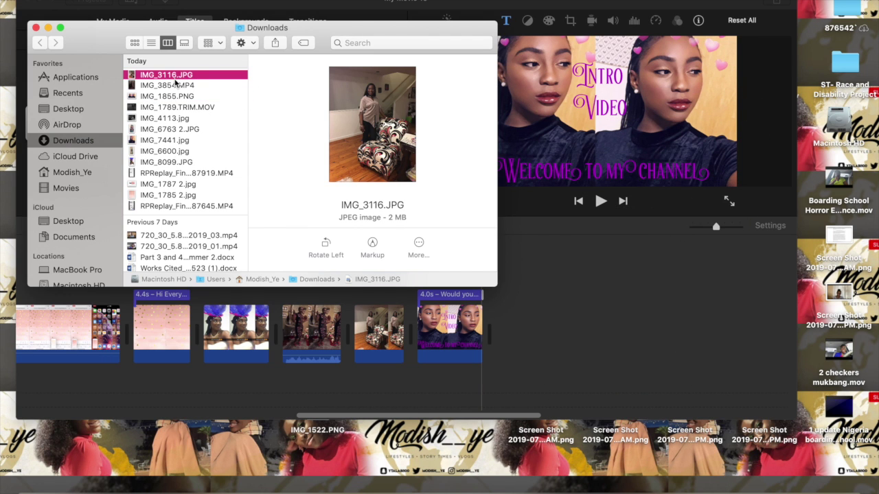
left_click(171, 152)
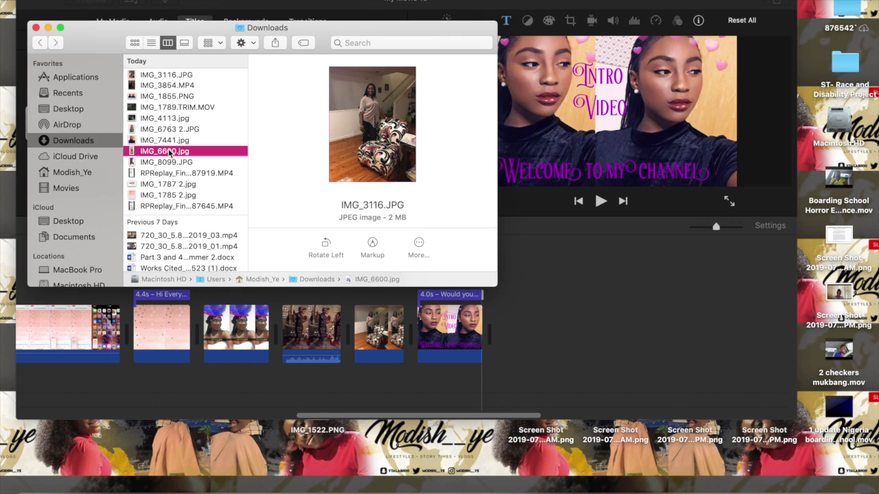
left_click_drag(170, 152, 536, 333)
left_click(37, 28)
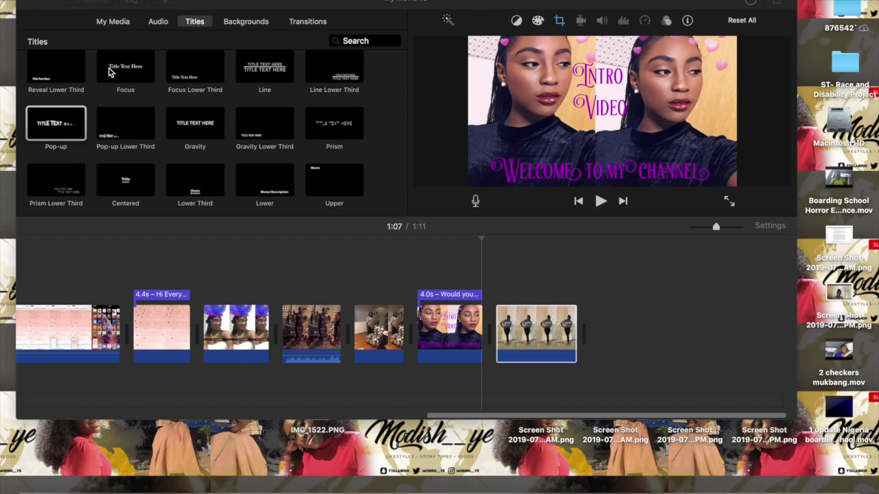
Look through the available title styles for one that suits the IMG_6600.jpg clip.
left_click(209, 130)
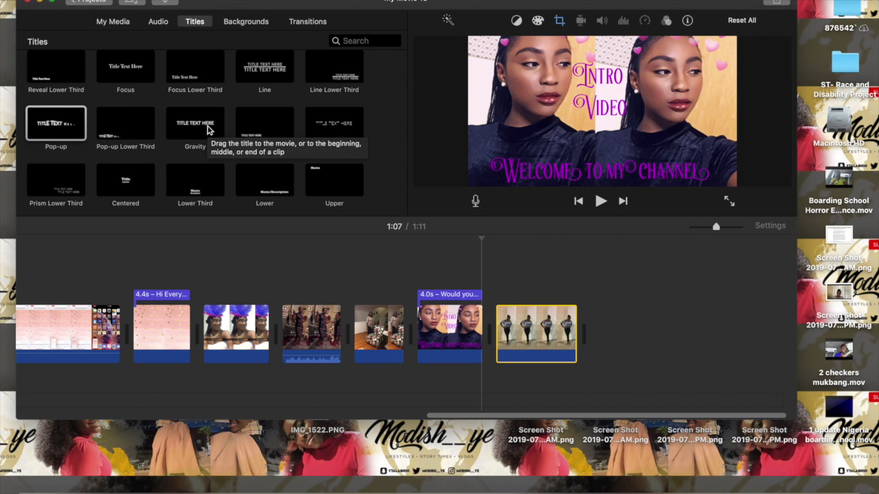
left_click(209, 130)
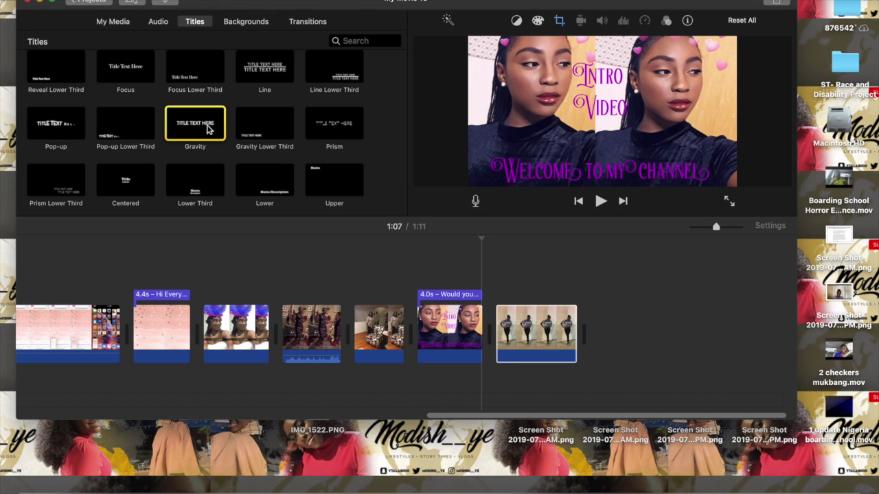
key("Left")
key("Left")
key("Left")
key("Left")
key("Left")
key("Left")
key("Left")
key("Left")
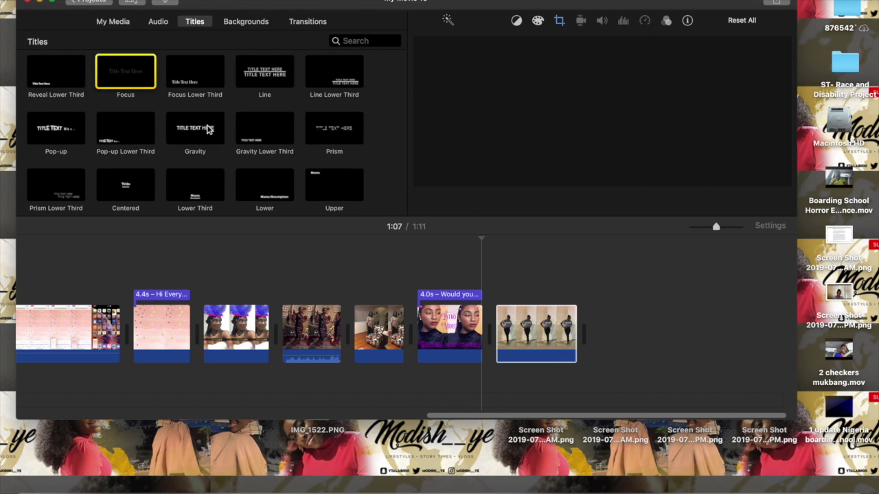
key("Left")
key("Left")
key("Left")
key("Left")
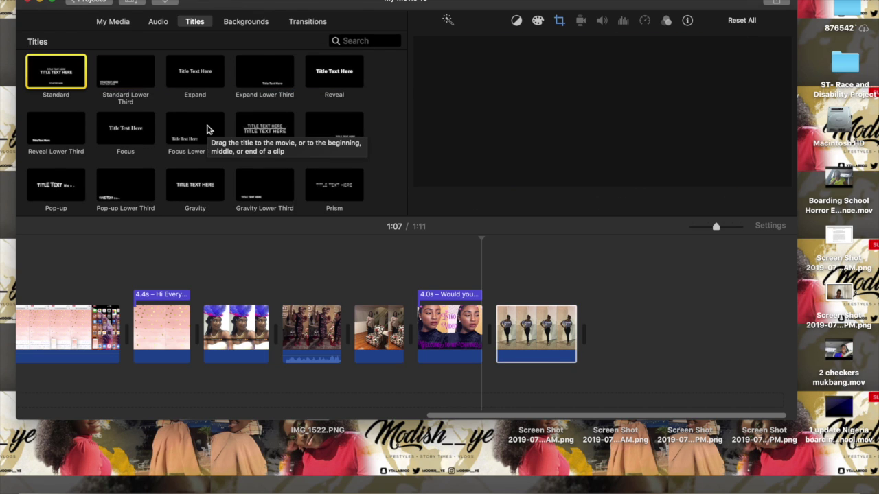
key("Left")
key("Left")
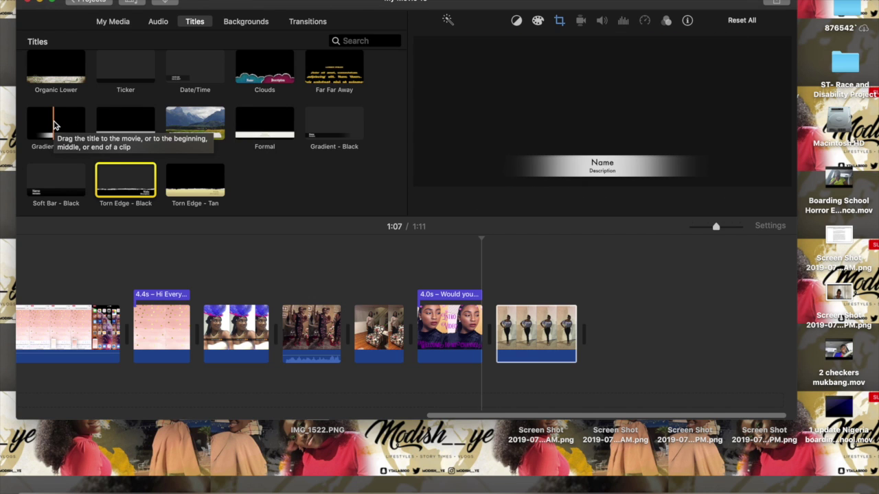
Add a Gradient - White title to the IMG_6600.jpg clip reading "How I to make an intro video" and "Make sure to like this video!!! Thank you".
left_click_drag(55, 125, 489, 255)
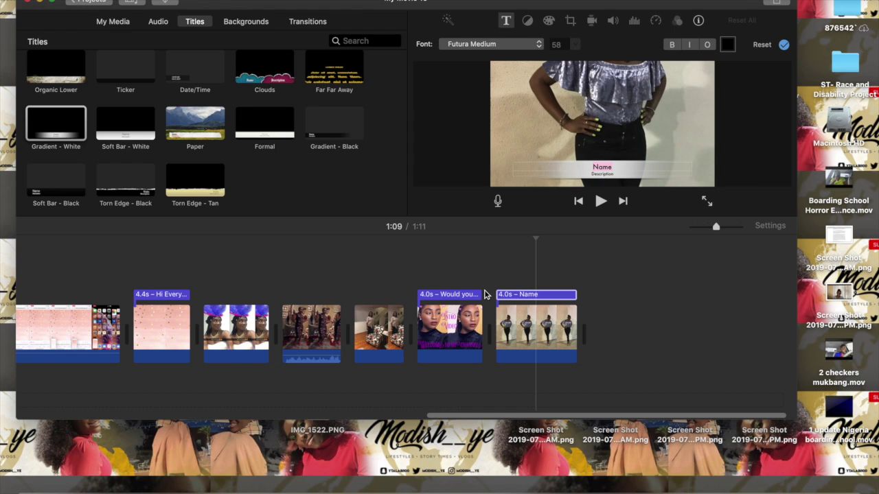
type("How I to make an intro video")
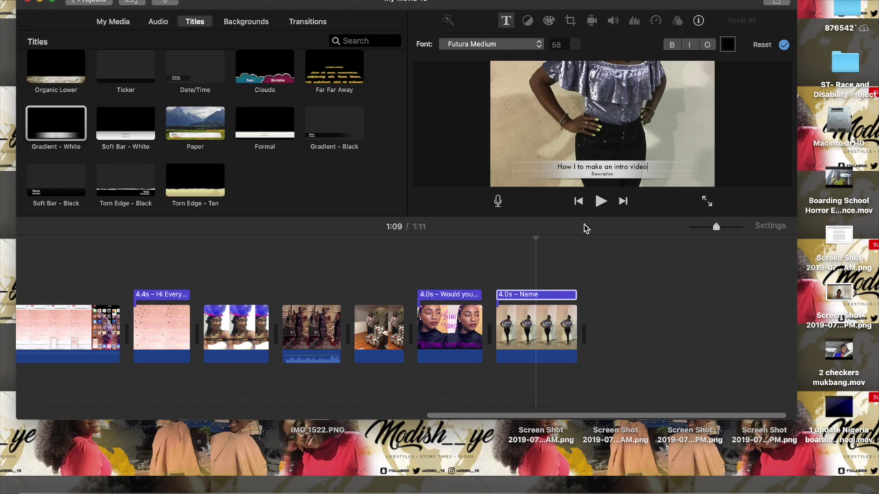
left_click(622, 174)
left_click(552, 168)
left_click(622, 174)
left_click_drag(623, 175, 584, 175)
type("Make sure to like this")
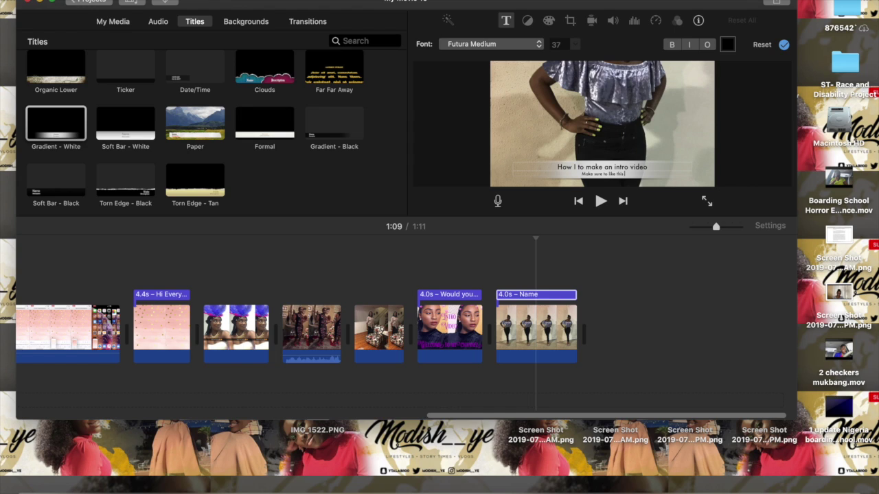
type(" video!!! Thank you")
Insert the smiling face with squinting eyes emoji after "Thank you" in the Gradient - White title and close the Character Viewer.
left_click(106, 0)
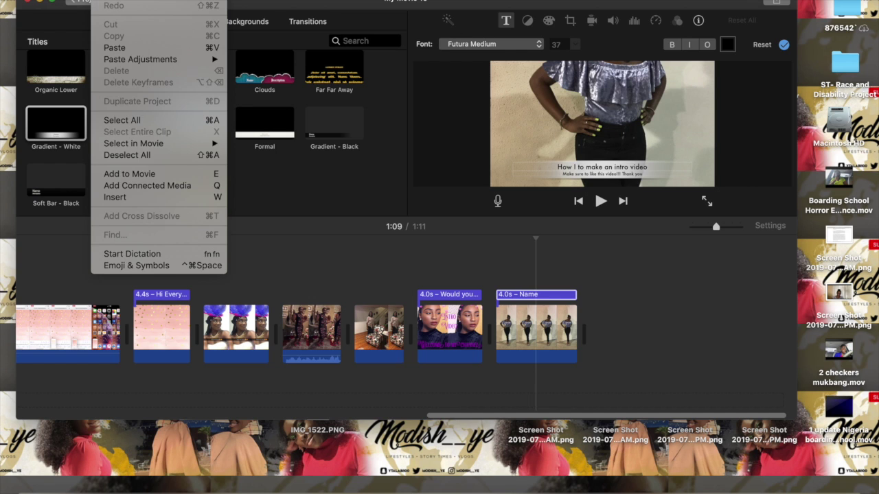
left_click(112, 267)
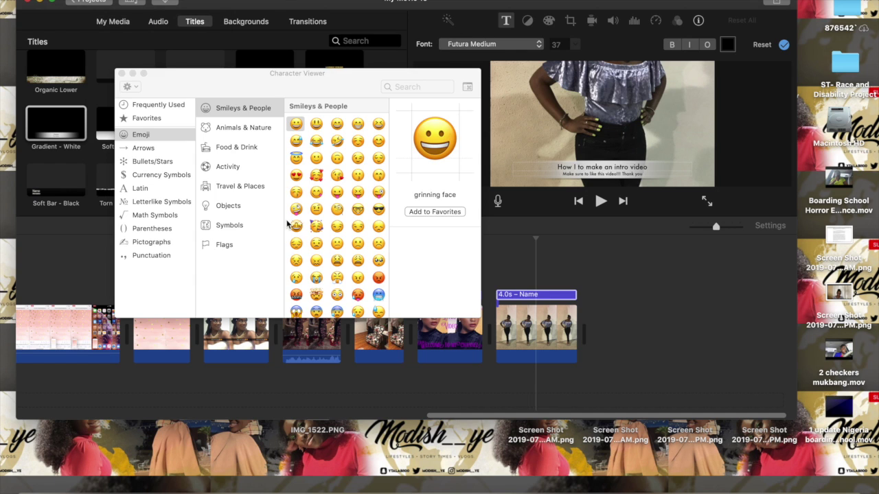
left_click_drag(378, 141, 655, 180)
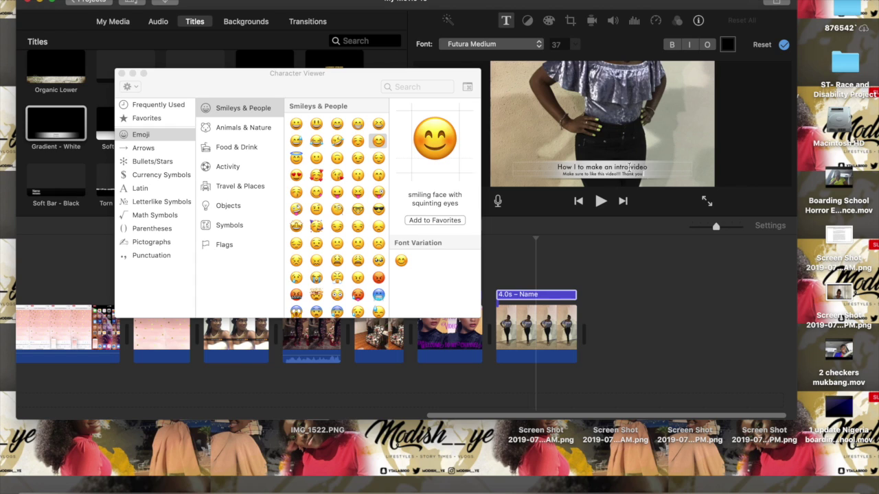
left_click_drag(381, 147, 656, 180)
left_click_drag(382, 142, 663, 180)
double_click(378, 144)
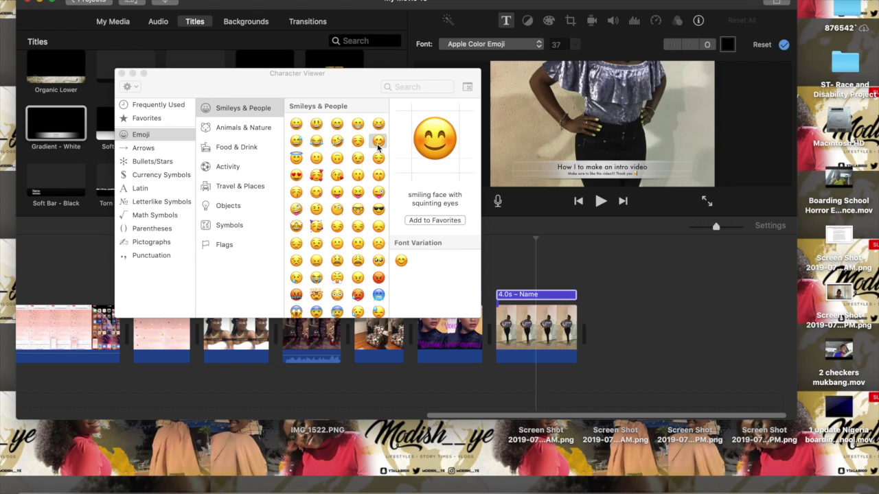
left_click(121, 73)
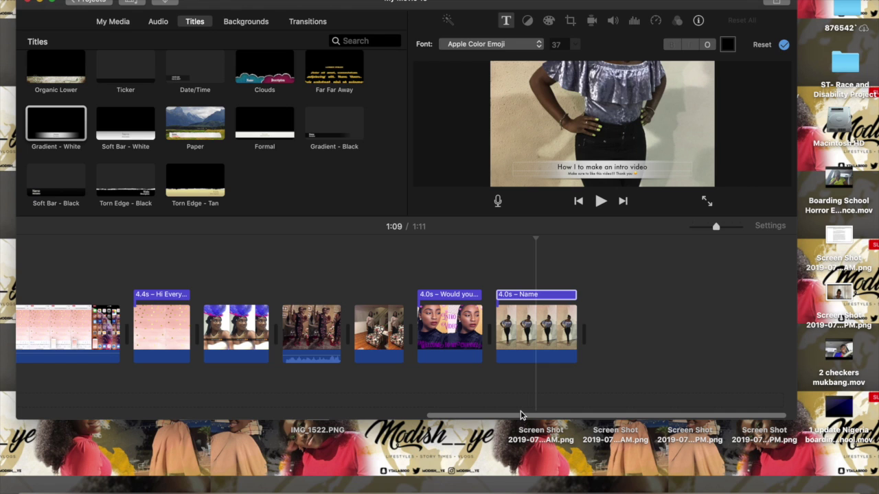
Add IMG_1789.TRIM.MOV and IMG_6763 2.JPG from the Downloads folder to the end of the timeline.
left_click(707, 486)
left_click(753, 111)
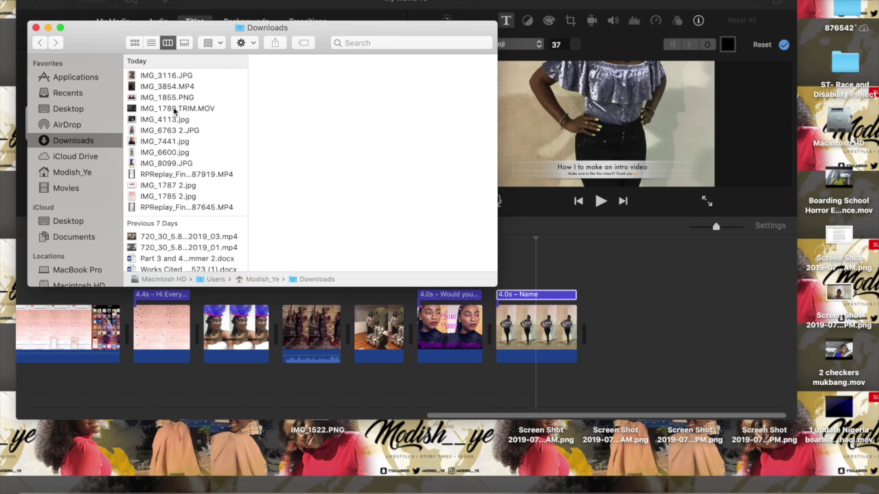
left_click(176, 108)
left_click(173, 97)
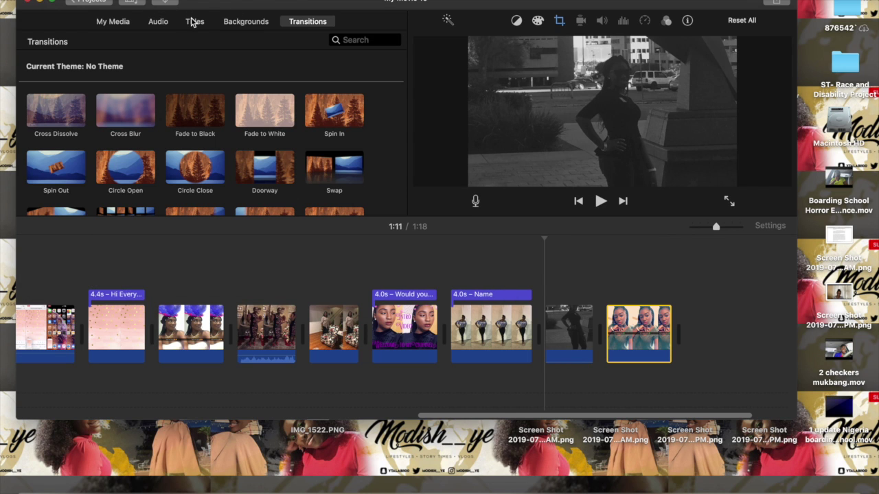
Add a Pixie Dust title as its own clip at the end of the timeline, after the IMG_6763 2.JPG photo.
left_click(193, 23)
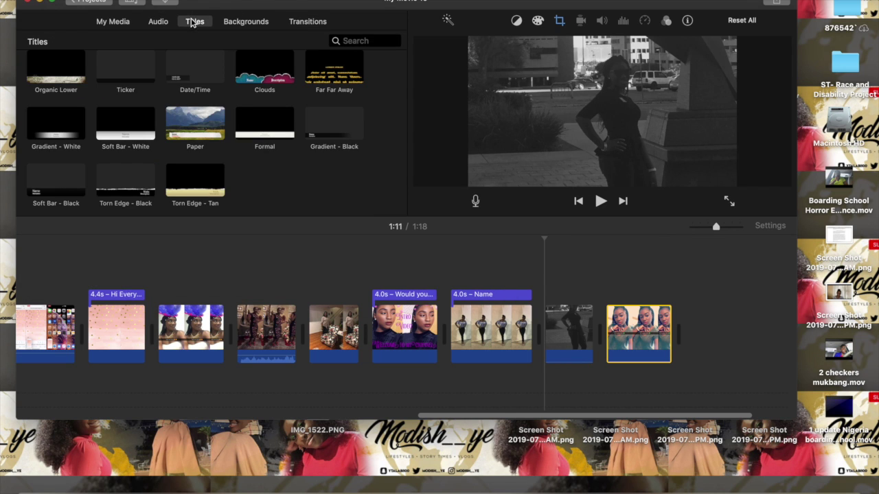
left_click(193, 72)
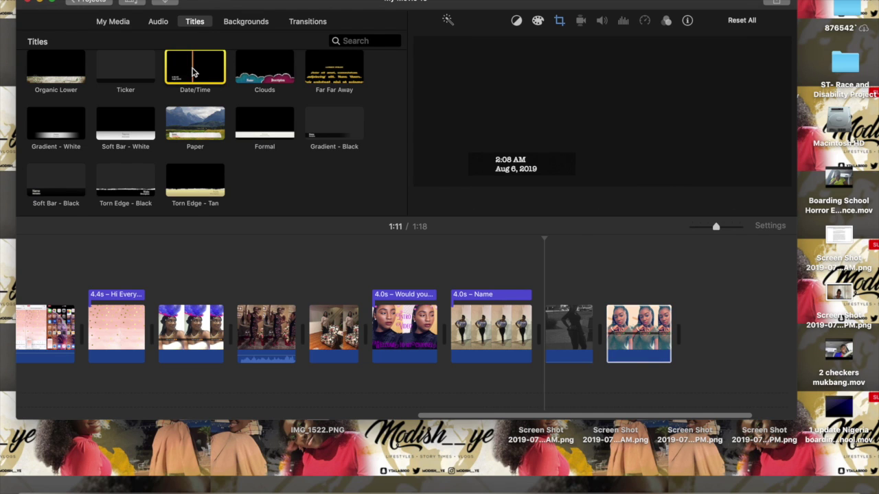
key("Left")
key("Left")
key("Left")
key("Left")
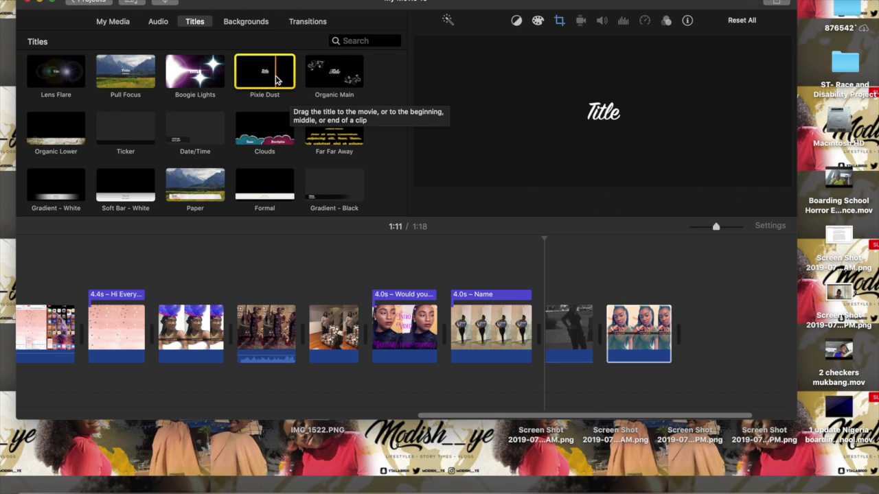
left_click_drag(289, 98, 670, 307)
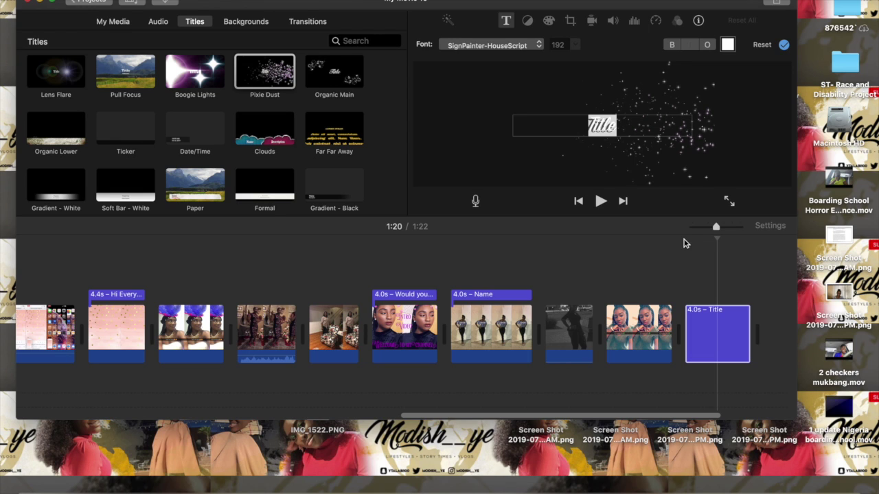
Replace the Pixie Dust title text with "Check out my latest video: Eating Checkers for the first time!!!!".
double_click(628, 132)
type("My")
key("BackSpace")
key("BackSpace")
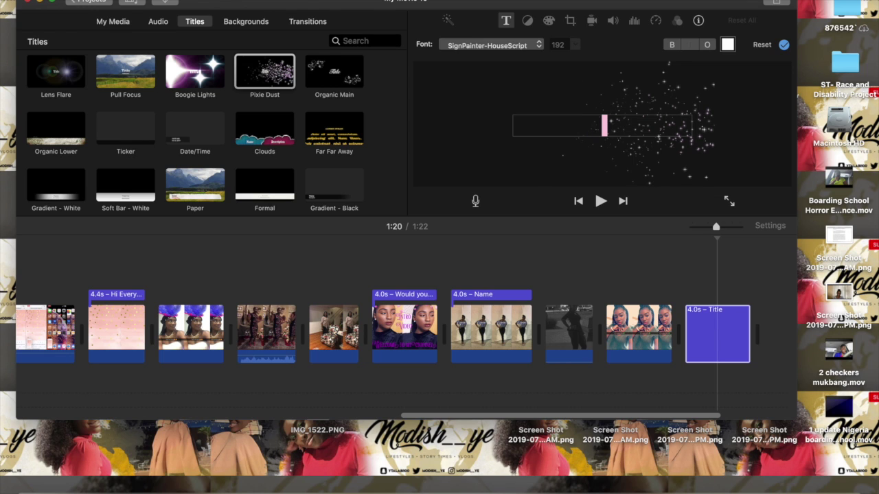
type("Check out my latest de")
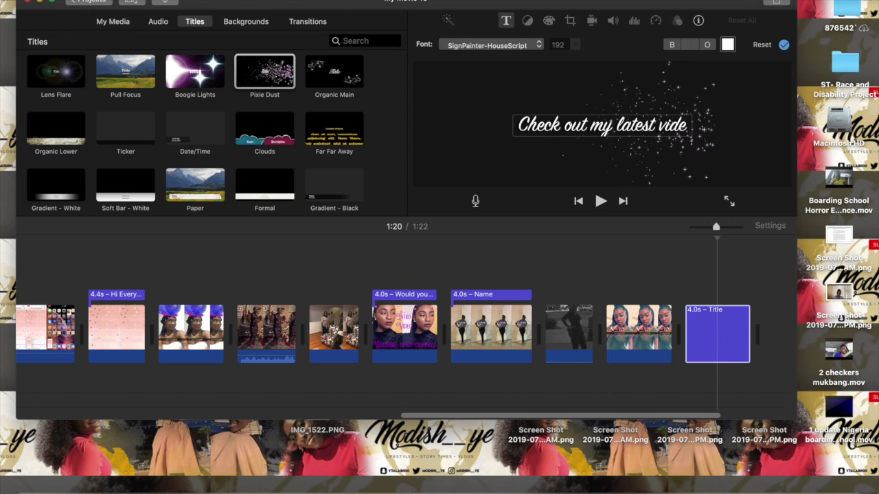
type("o.")
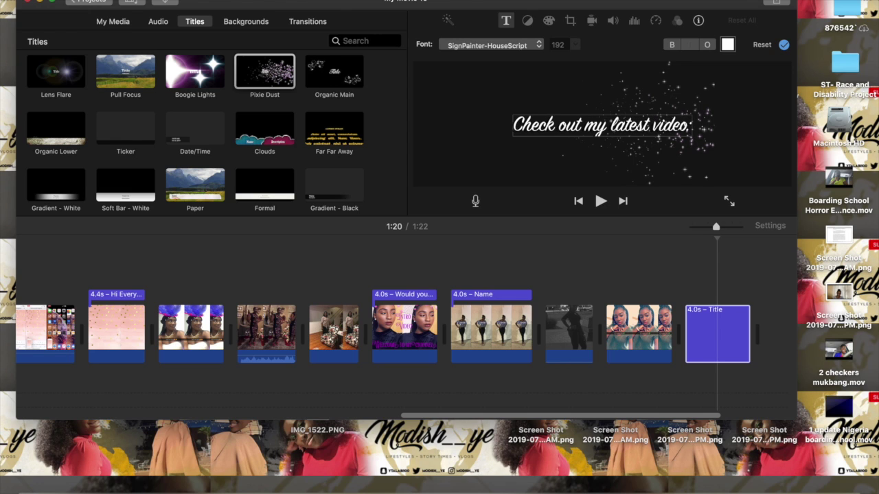
type(" I ate")
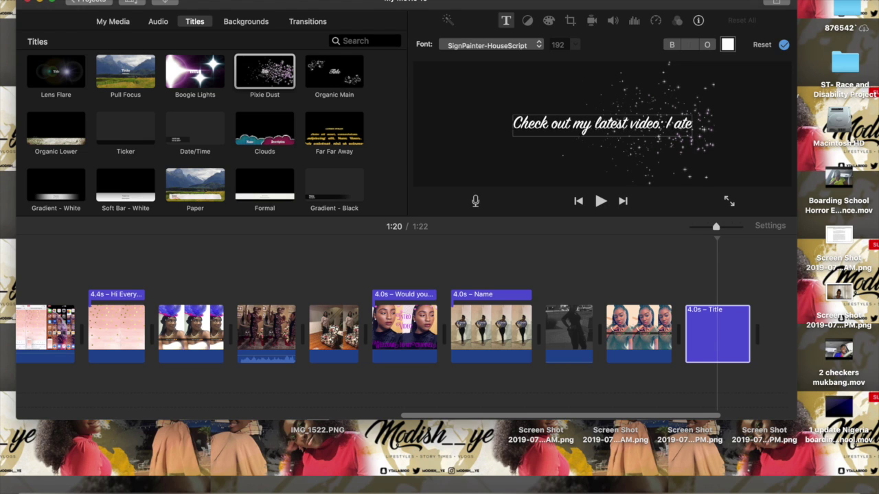
key("BackSpace")
key("BackSpace")
key("BackSpace")
key("BackSpace")
key("BackSpace")
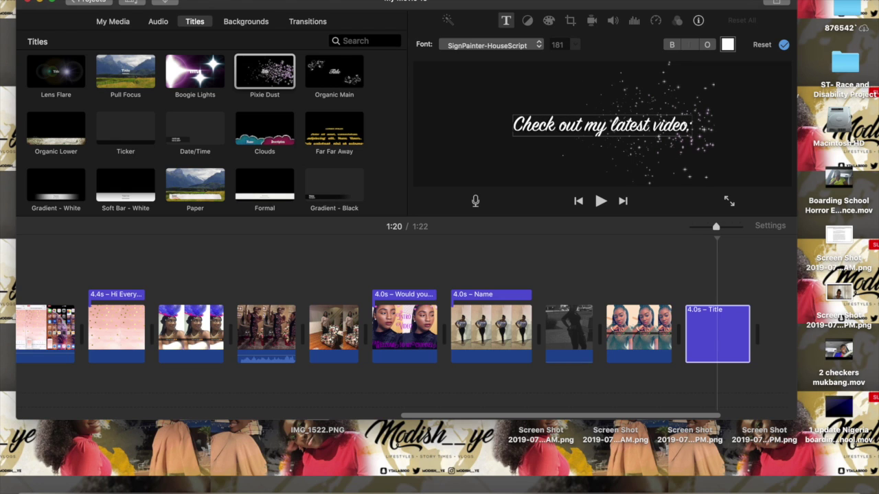
key("BackSpace")
type(": Eati")
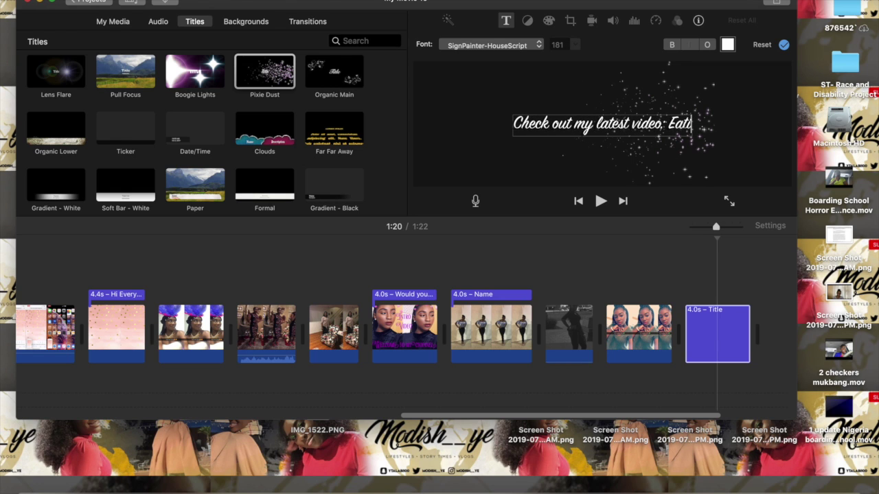
type("ng Che")
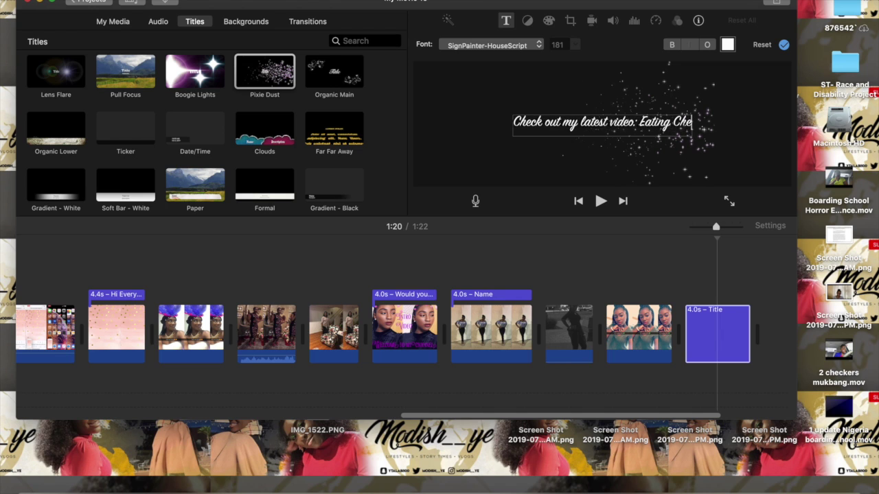
type("ckers for")
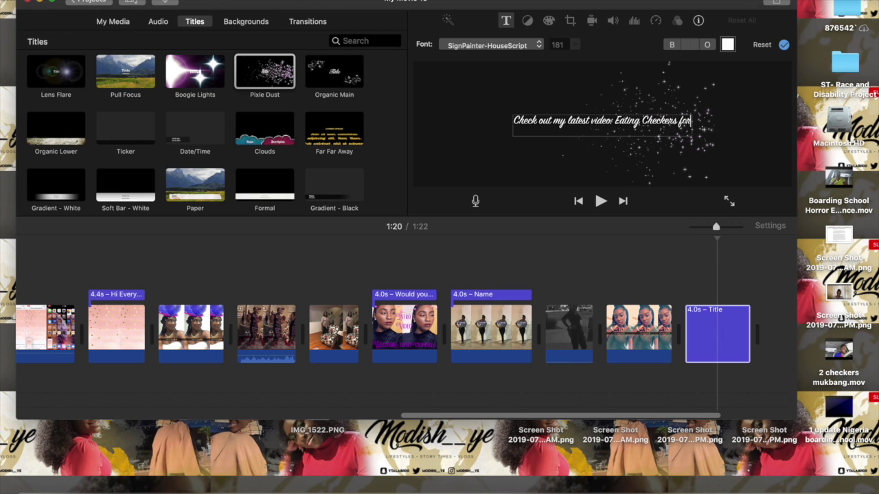
type(" the fir")
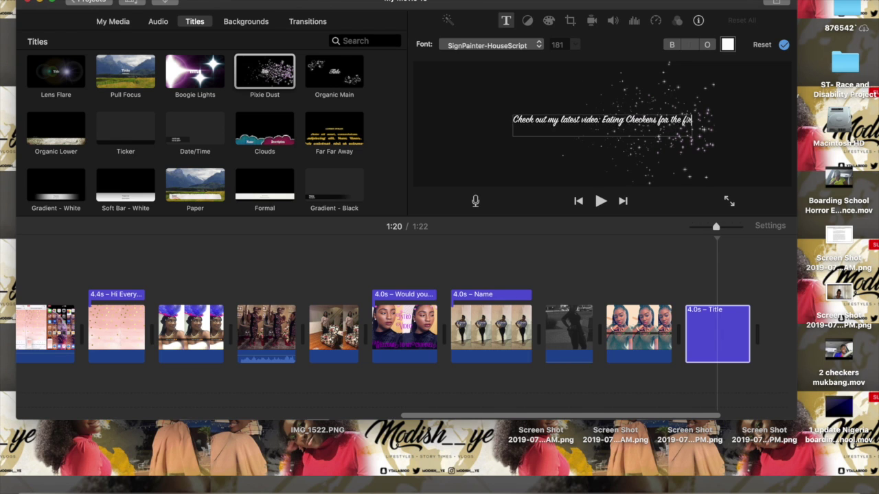
type("st time")
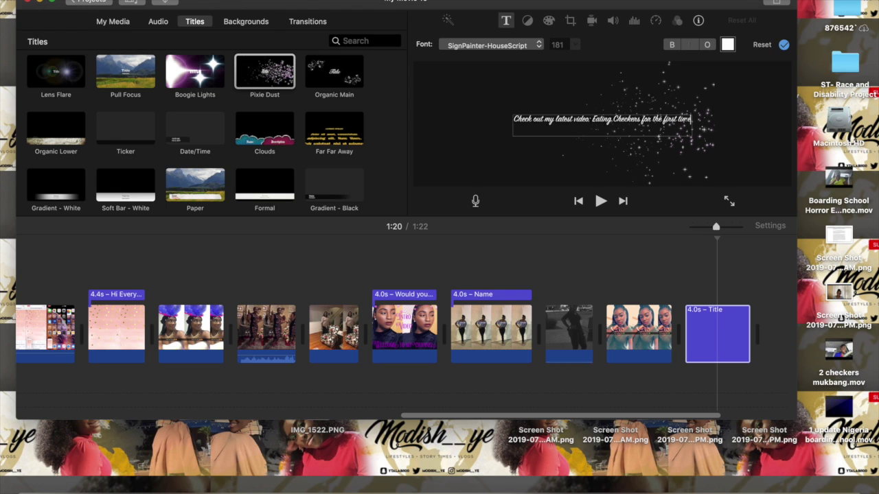
type("!!!!")
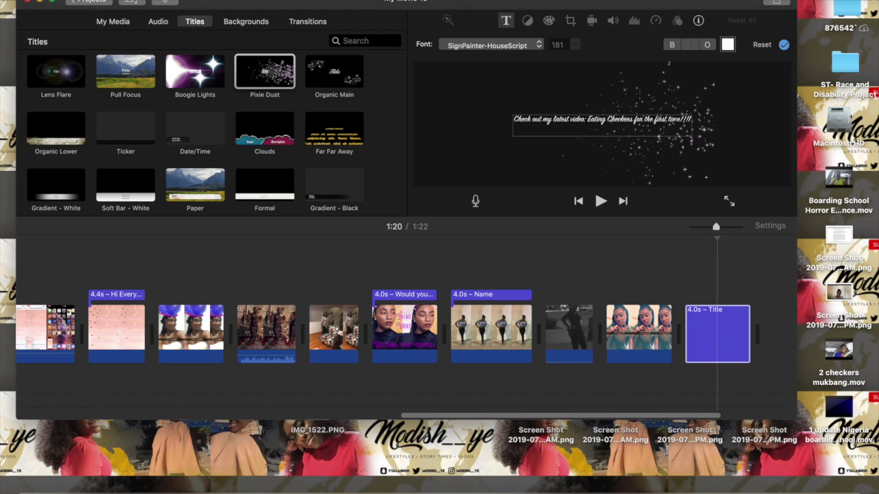
Add IMG_4113.jpg from the Downloads folder to the timeline after the Pixie Dust title.
left_click_drag(597, 415, 698, 414)
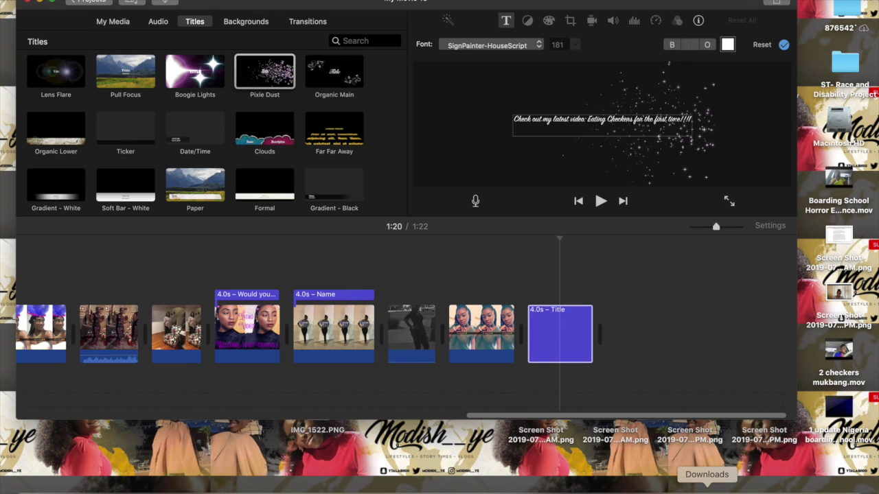
left_click(706, 489)
left_click(755, 110)
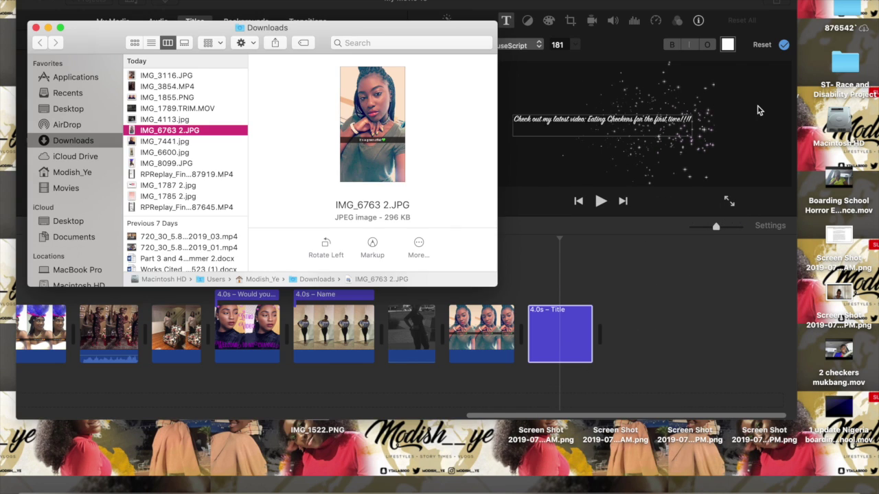
left_click(171, 101)
left_click(173, 87)
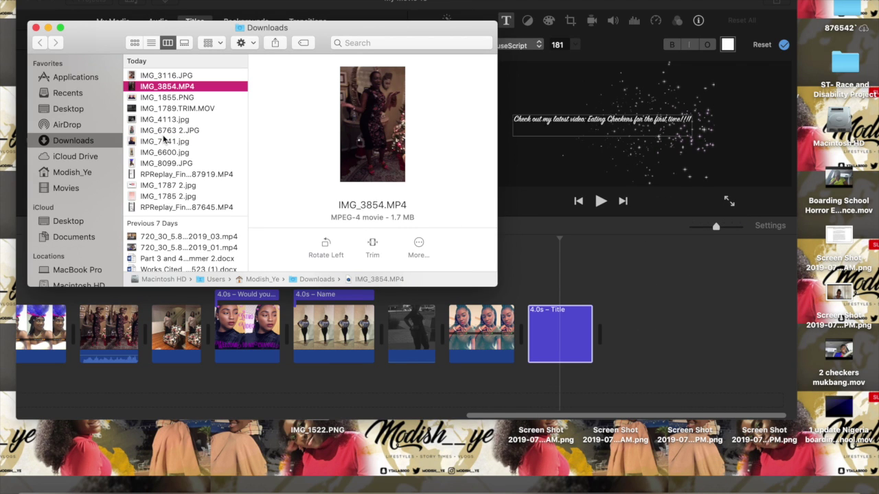
left_click(164, 120)
left_click_drag(357, 130, 614, 278)
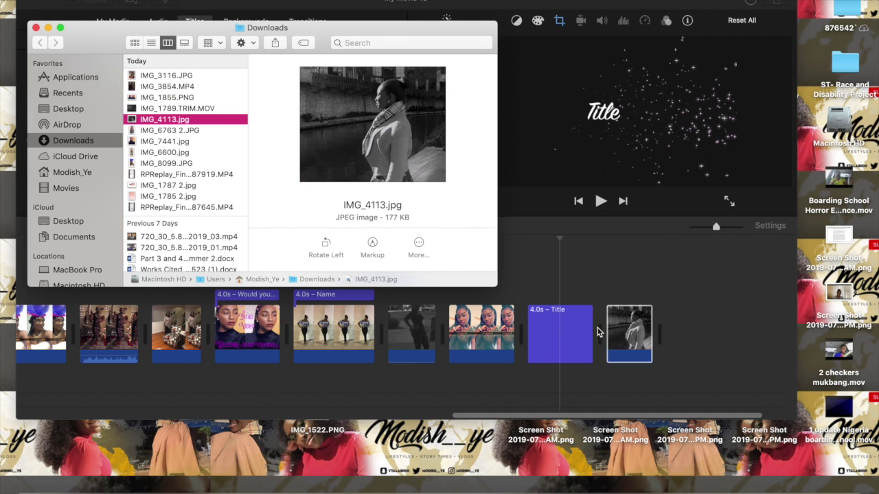
Try RPReplay_Final1564387645.MP4 at the end of the timeline and delete the clip again.
left_click(177, 207)
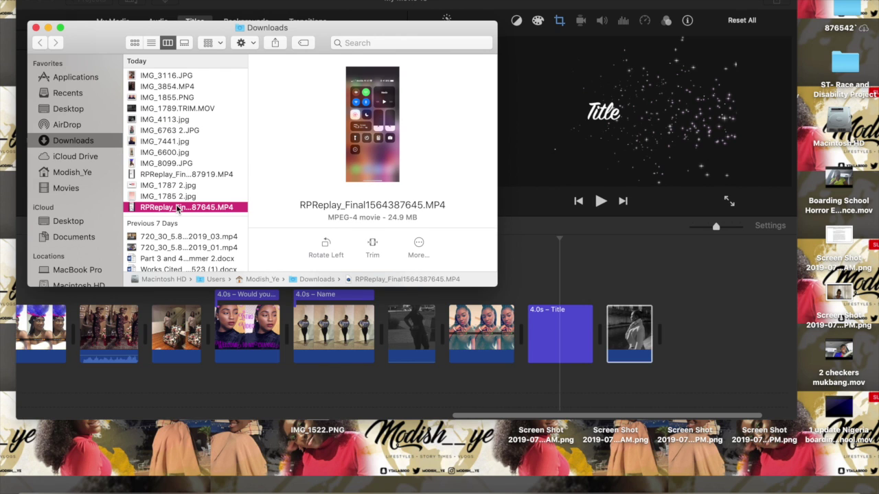
left_click_drag(189, 209, 673, 314)
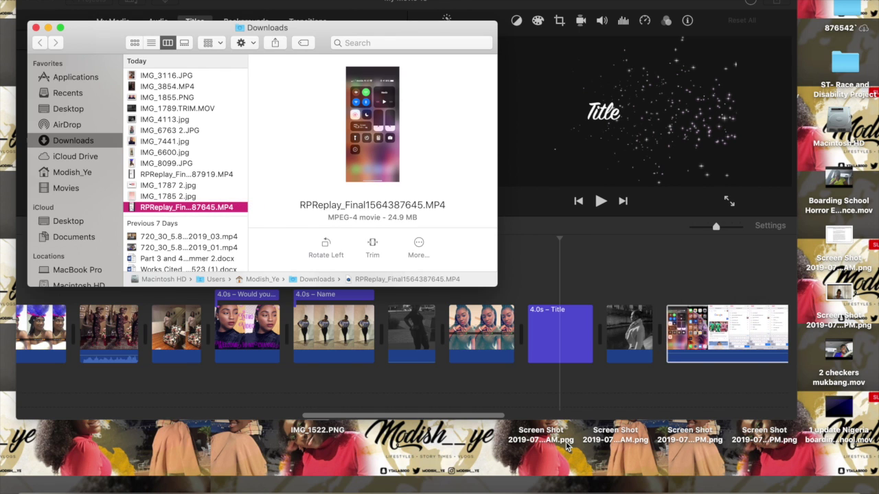
left_click(499, 417)
left_click_drag(500, 417, 604, 418)
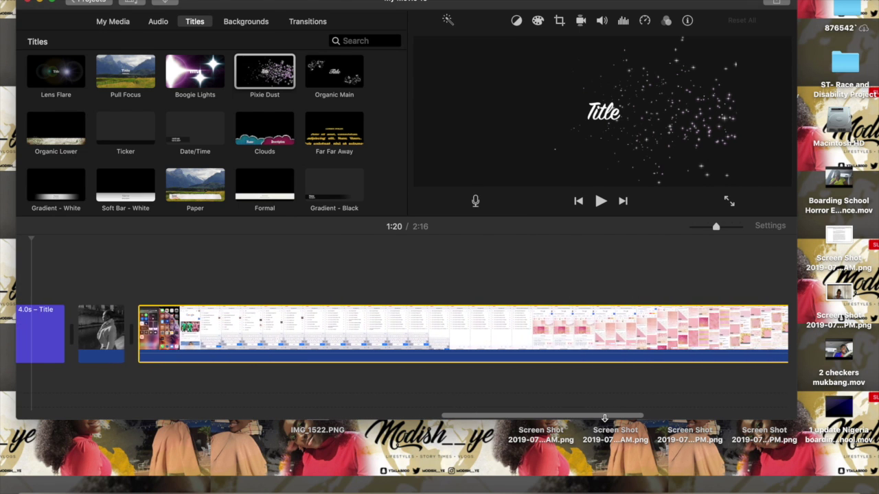
left_click(506, 344)
key("Delete")
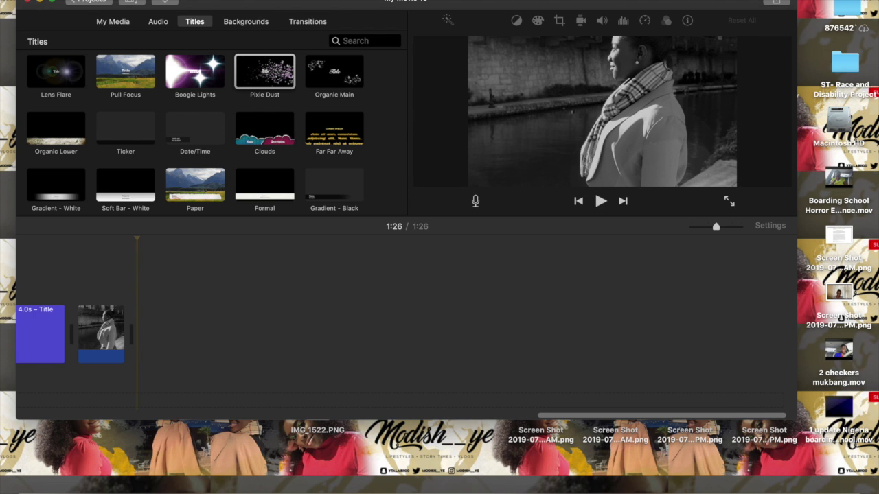
Browse the Downloads folder in Finder, previewing today's photos, images and screen recordings to look for the needed phone recording.
left_click(707, 486)
left_click(749, 118)
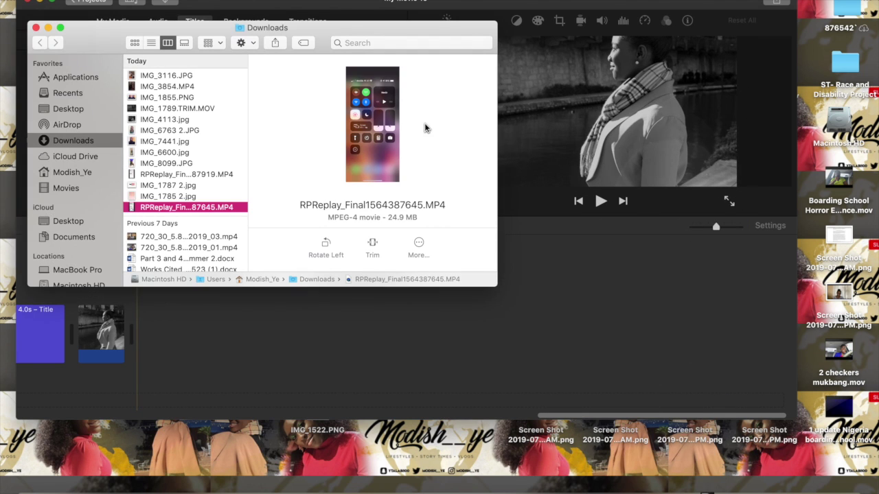
left_click(156, 191)
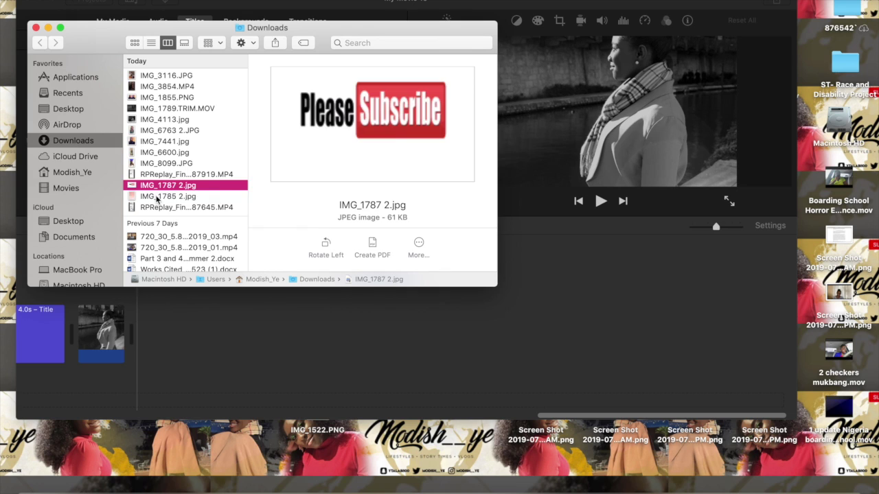
left_click(157, 197)
left_click(161, 175)
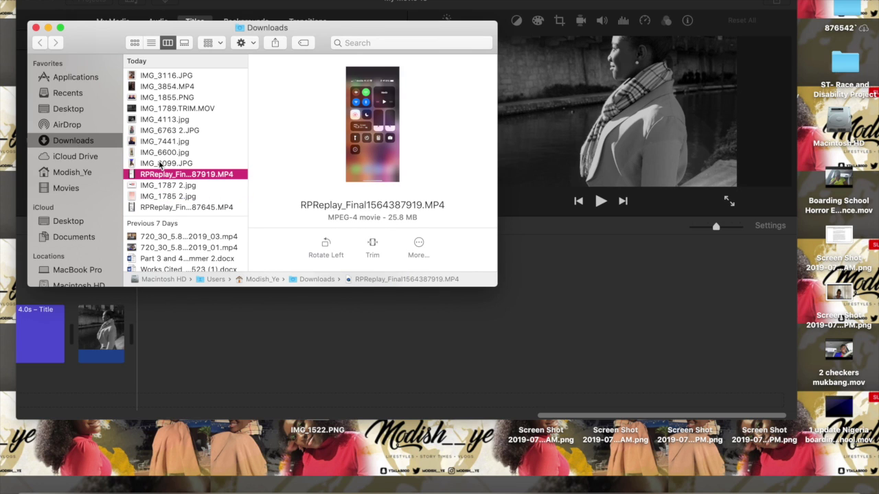
left_click(159, 164)
left_click(160, 153)
left_click(162, 142)
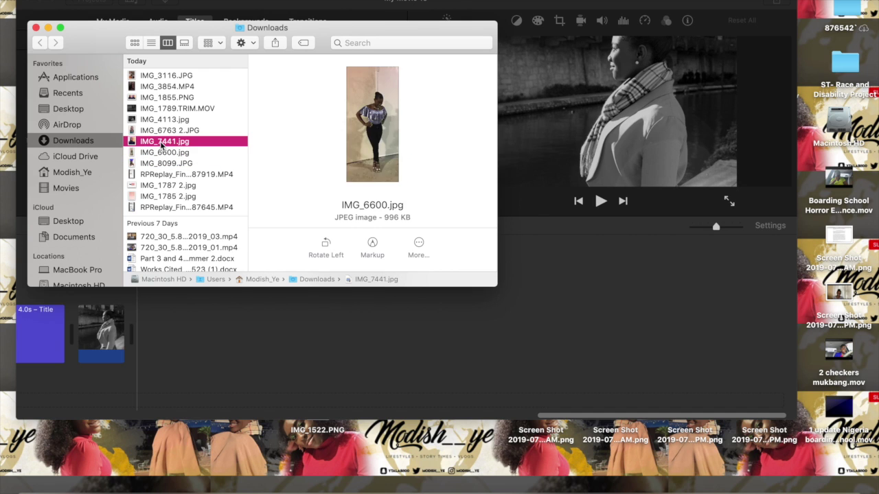
left_click(162, 131)
left_click(162, 120)
left_click(163, 108)
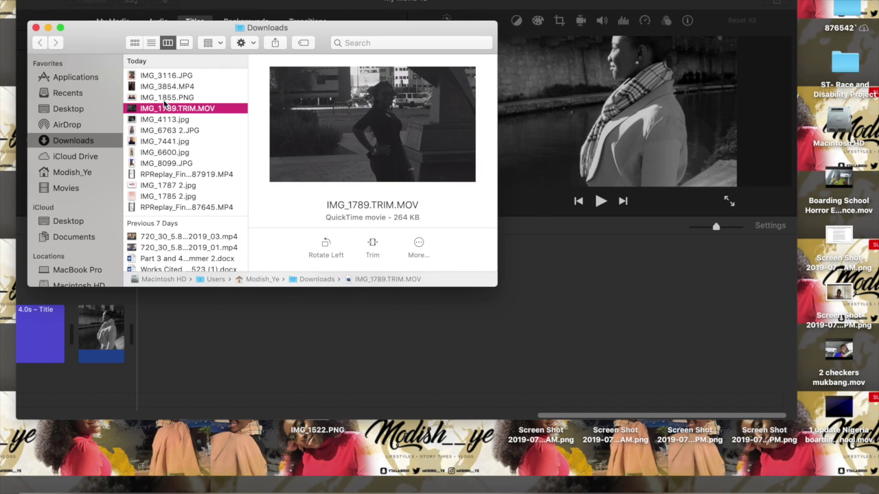
left_click(164, 98)
left_click(165, 86)
left_click(166, 76)
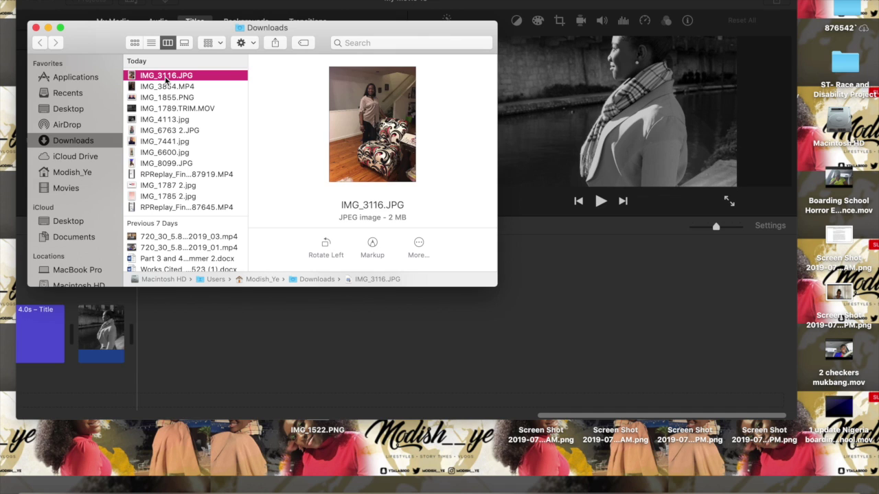
left_click(167, 209)
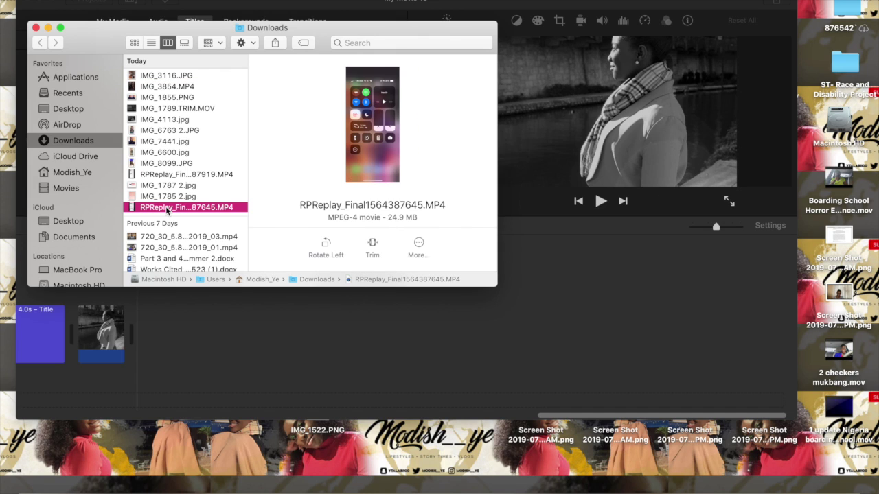
left_click(37, 28)
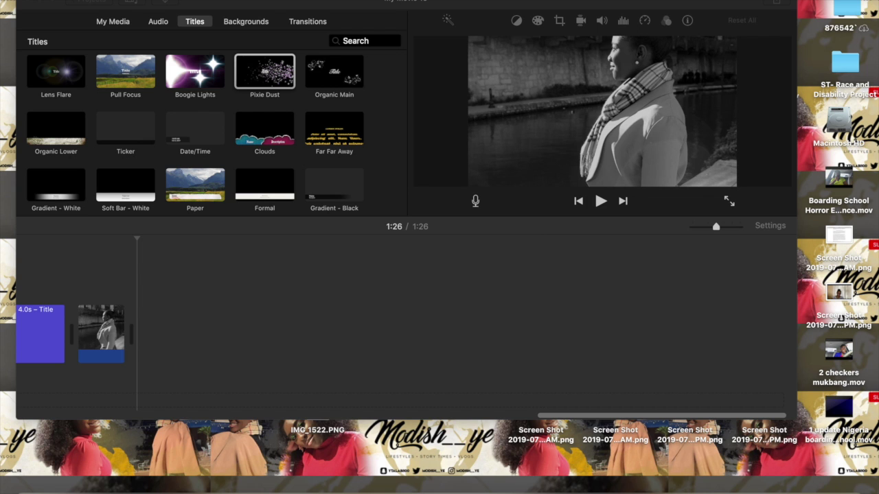
Add RPReplay_Final1564387919.MP4 from the Downloads folder to the end of the timeline, after the black-and-white IMG_4113.jpg photo.
left_click(691, 383)
left_click(585, 141)
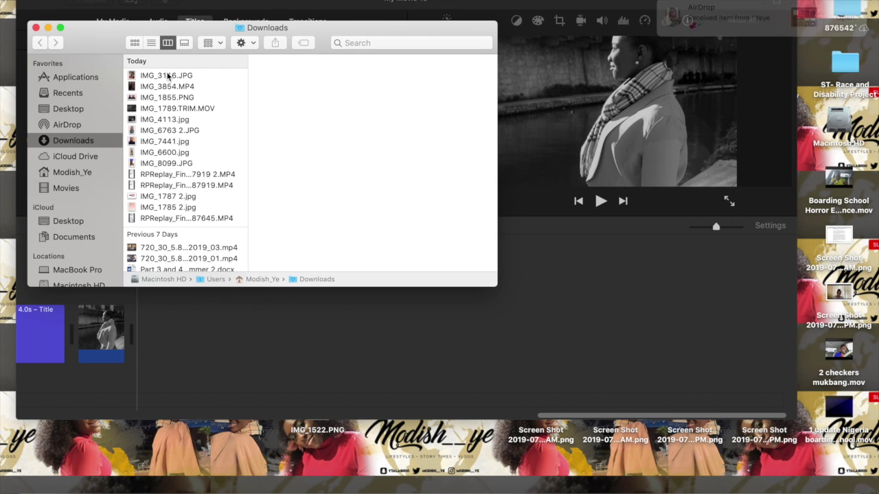
left_click(167, 76)
key("Down")
key("Down")
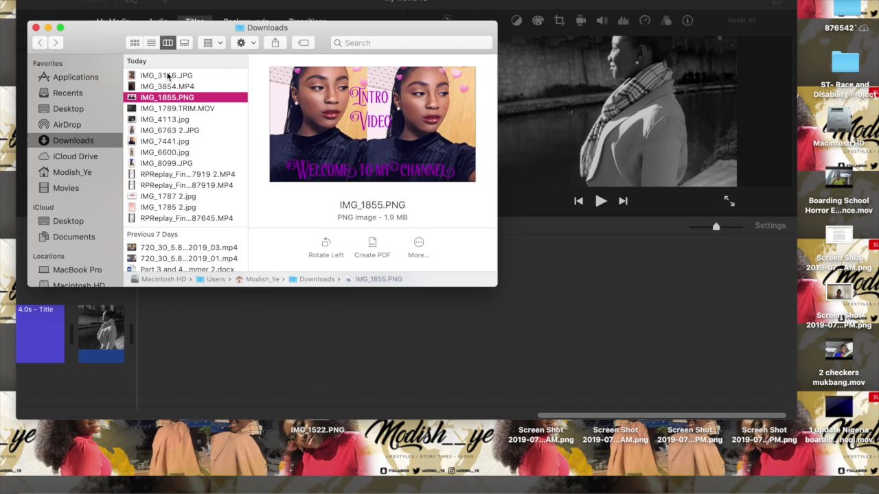
left_click(167, 75)
key("Down")
key("Down")
key("Down")
key("Down")
key("Down")
key("Down")
key("Down")
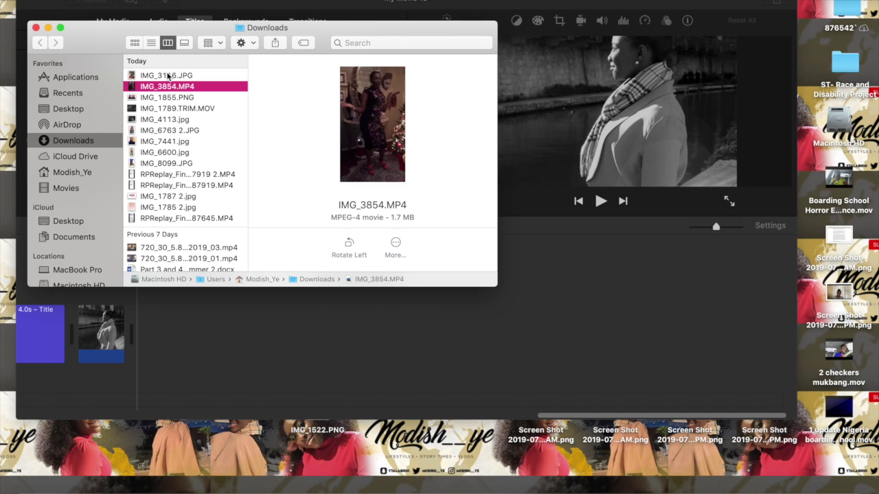
key("Down")
key("Down")
key("Down")
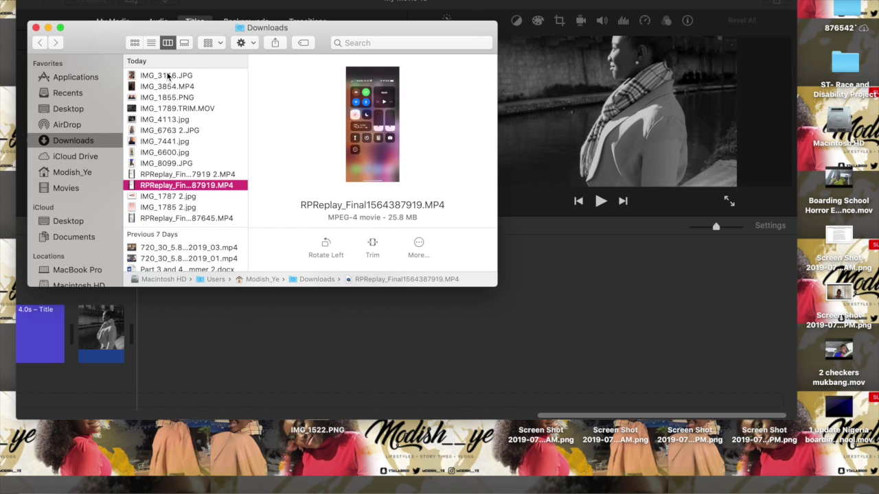
left_click_drag(157, 187, 161, 333)
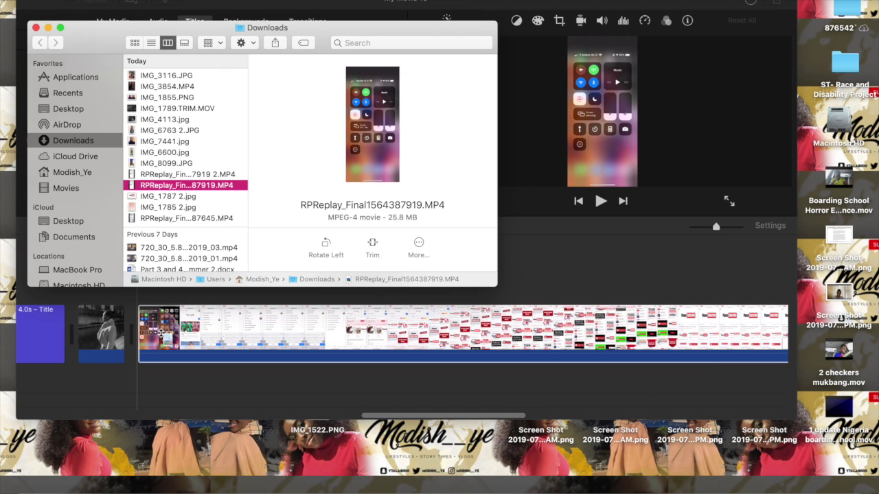
Add IMG_1787 2.jpg, the Please Subscribe image, from the Downloads folder to the timeline after the screen recording clip.
left_click_drag(378, 419, 721, 415)
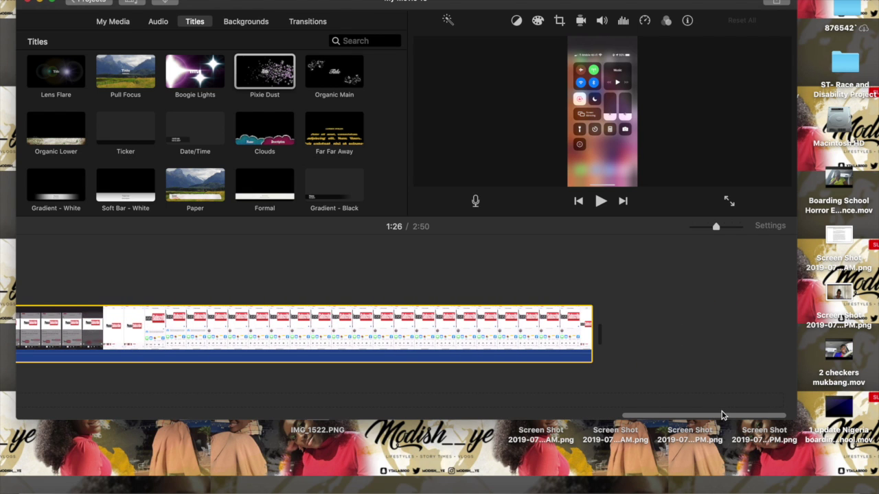
left_click(688, 485)
left_click(723, 147)
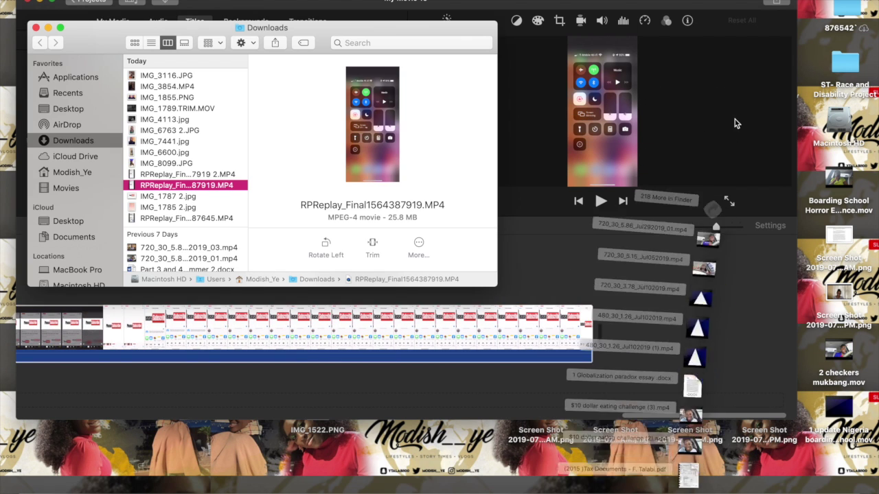
left_click(153, 196)
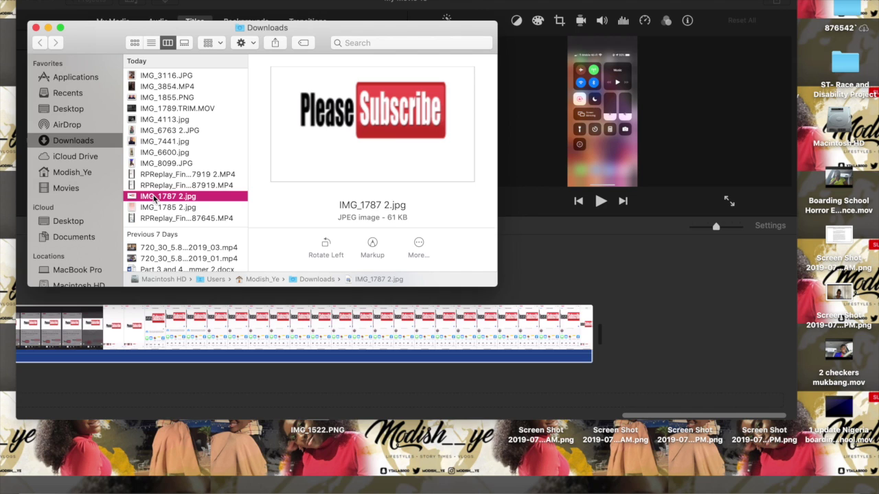
left_click_drag(152, 196, 639, 309)
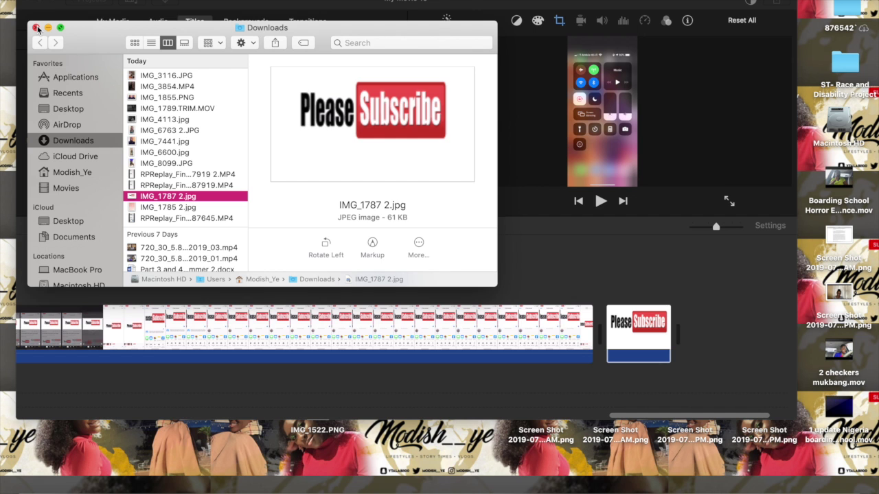
left_click(36, 28)
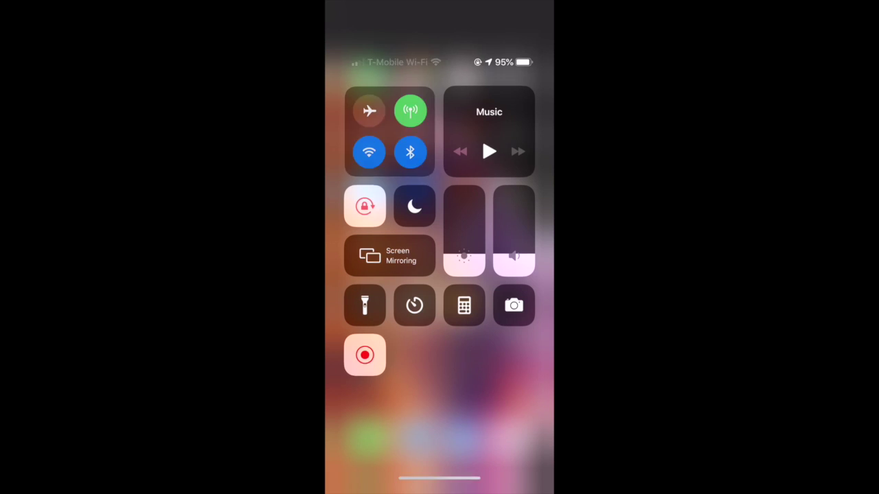
In the phone's browser, search Google for "please subscribe" and show the image results.
left_click(432, 151)
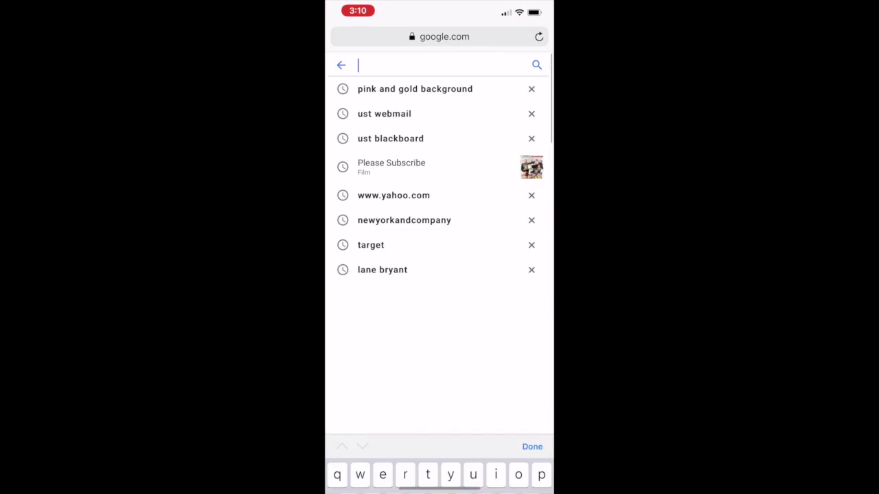
type("please sub")
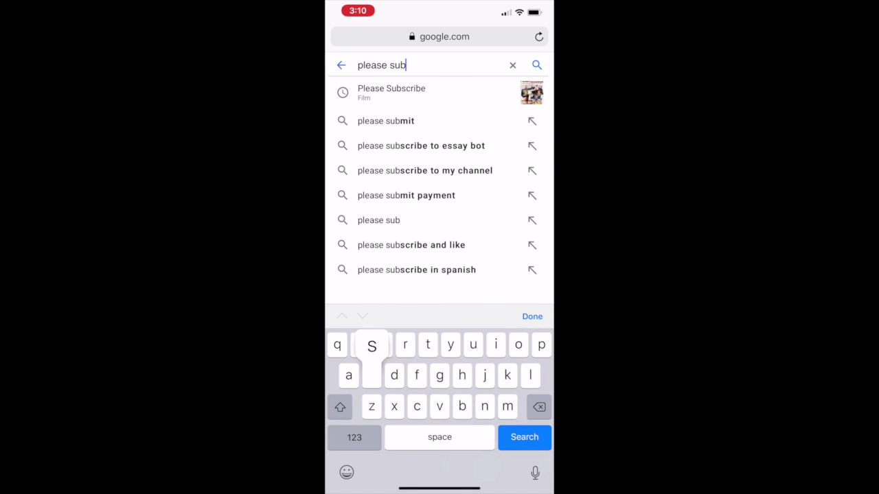
type("scribe")
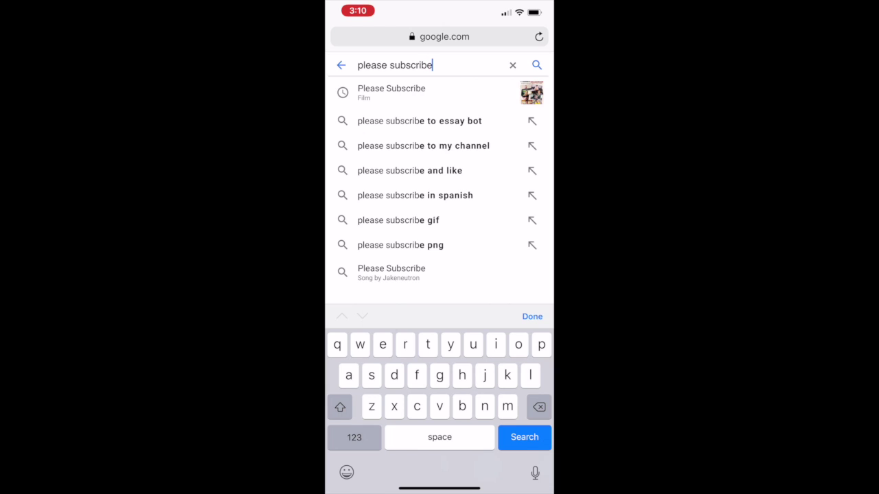
key("Return")
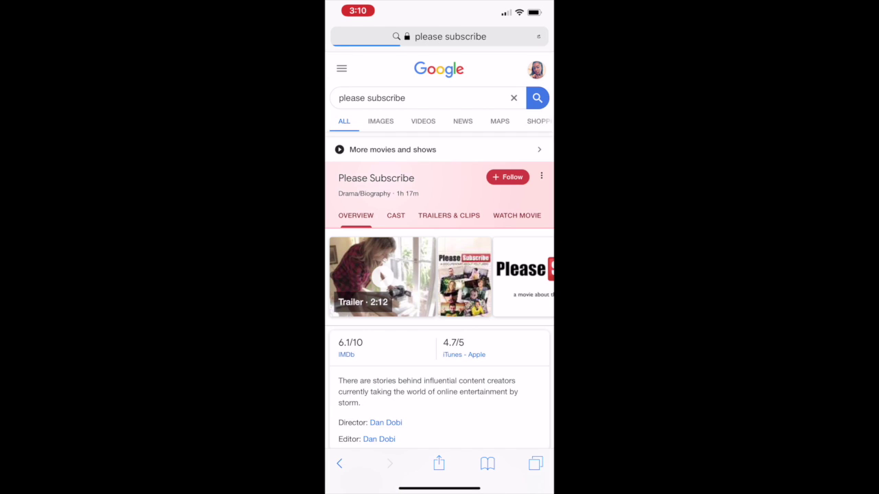
left_click(380, 121)
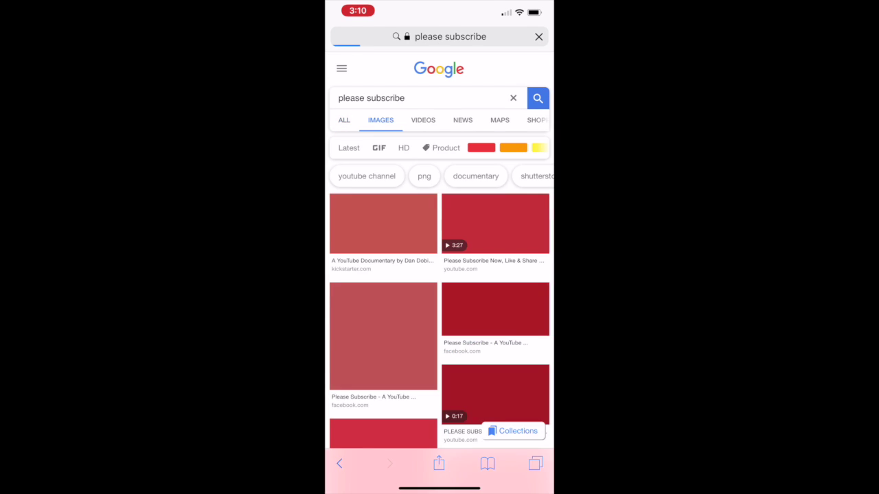
Find and open the clipart.info image "SUBSCRIBE PNG Clipart Free Images" with the Please Subscribe logo in the image results.
scroll(440, 275, "down", 4)
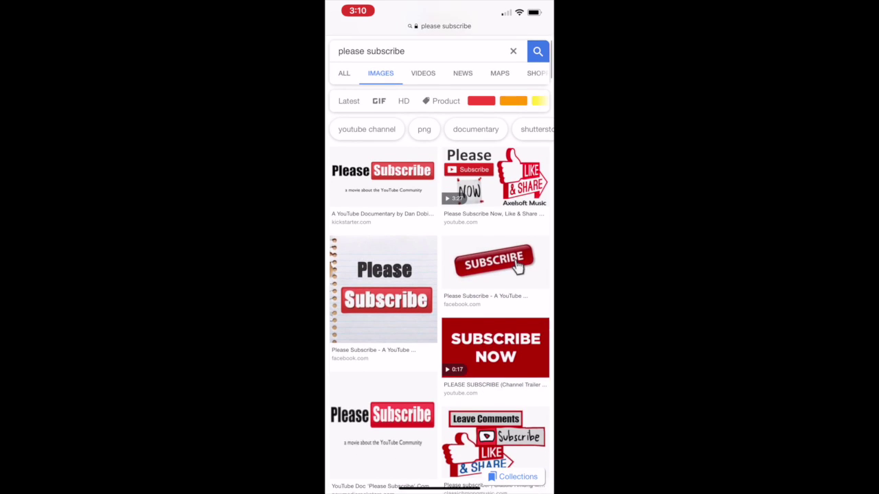
scroll(439, 275, "down", 3)
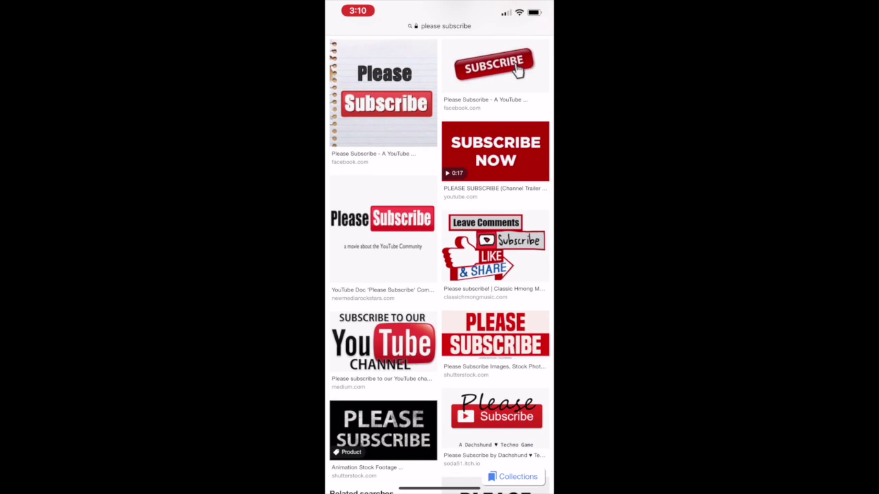
scroll(439, 274, "down", 2)
scroll(440, 275, "down", 4)
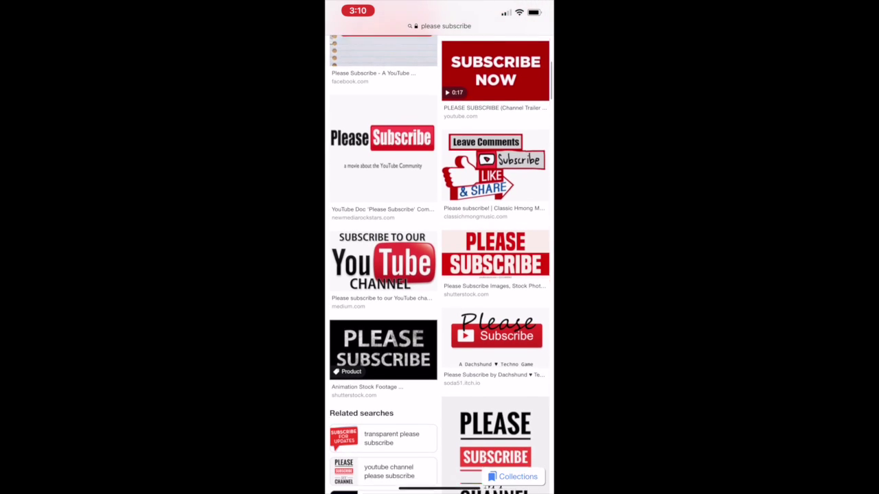
scroll(439, 275, "down", 5)
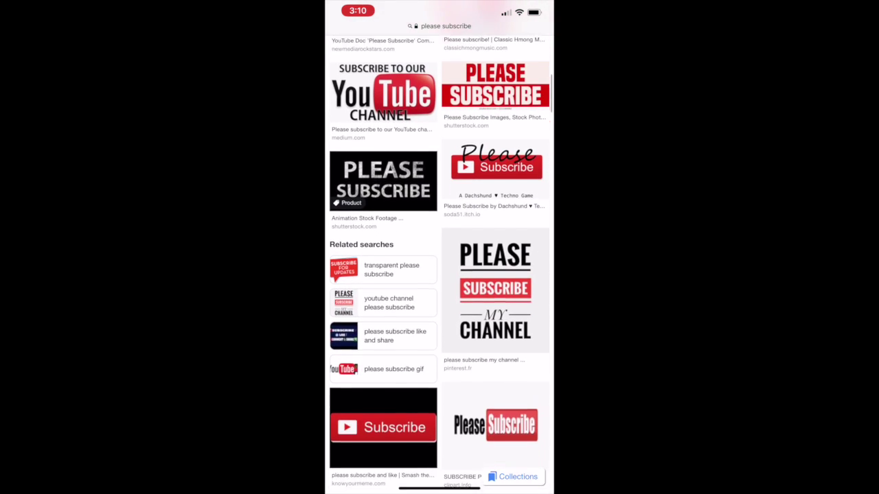
scroll(440, 274, "down", 3)
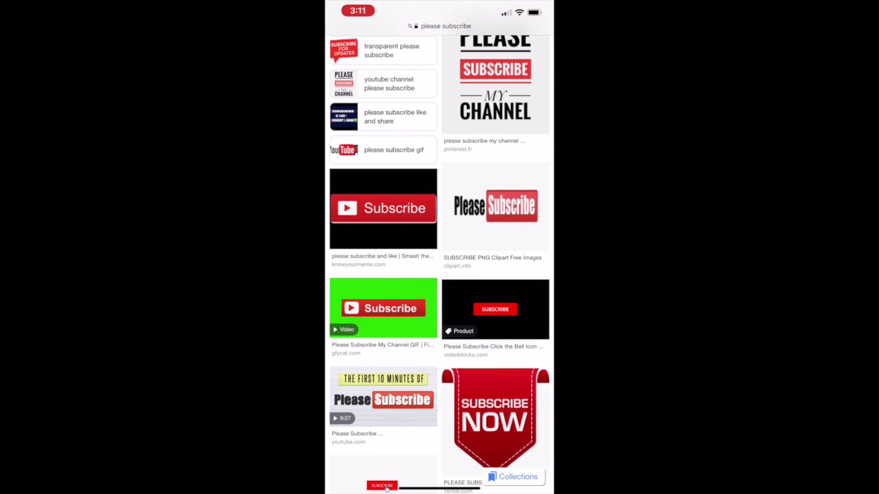
left_click(495, 205)
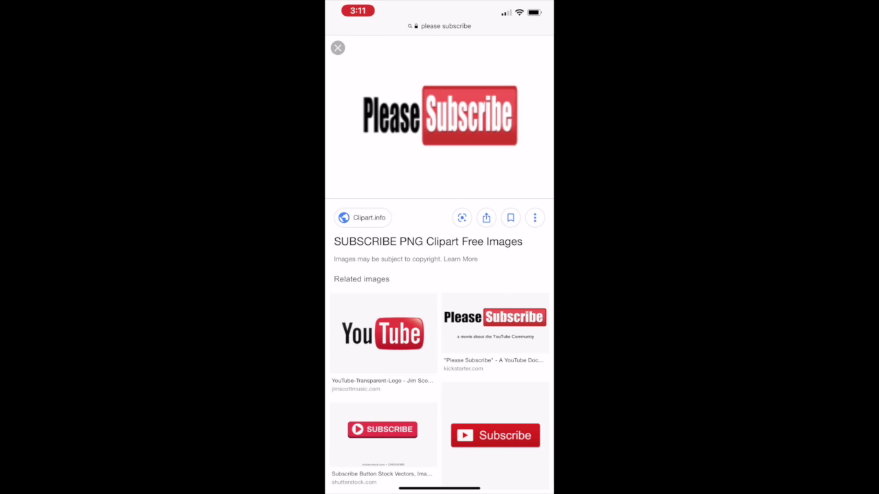